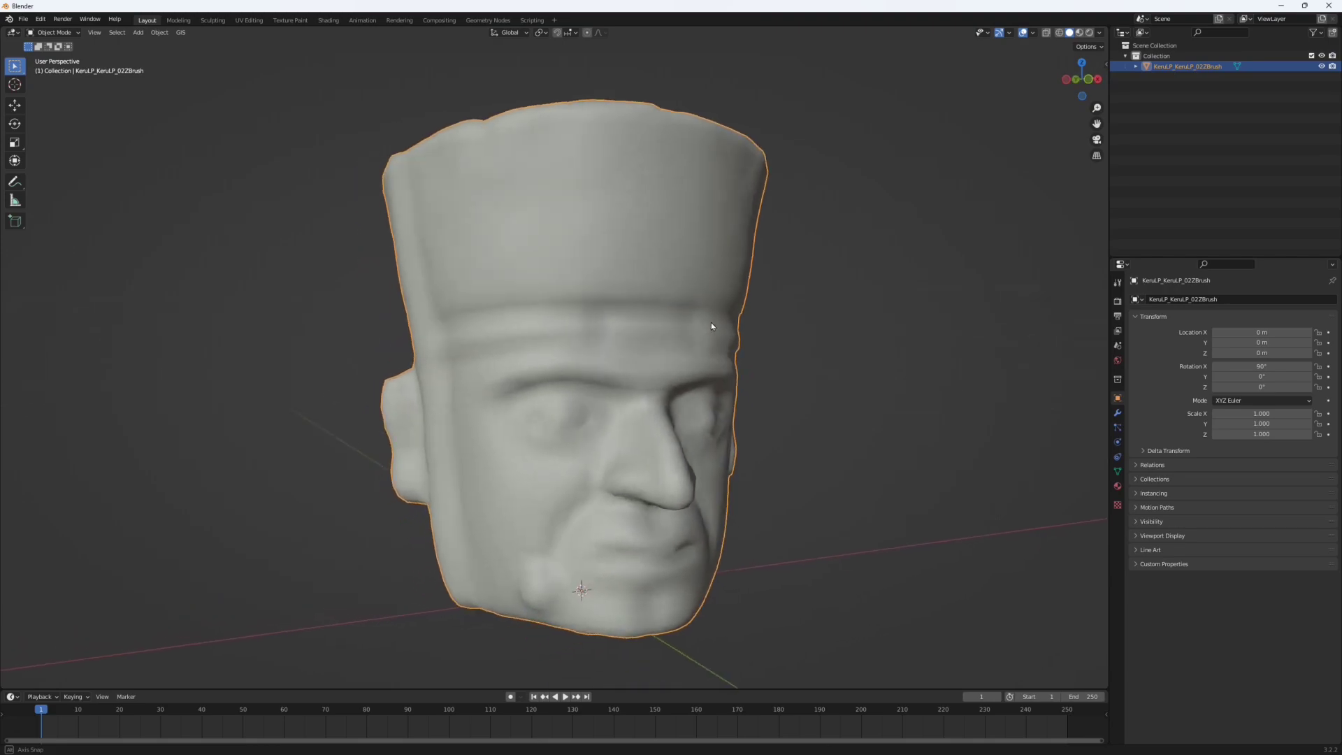
Delete the vertices of the head mesh's tall headdress above the brow.
left_click_drag(349, 135, 952, 331)
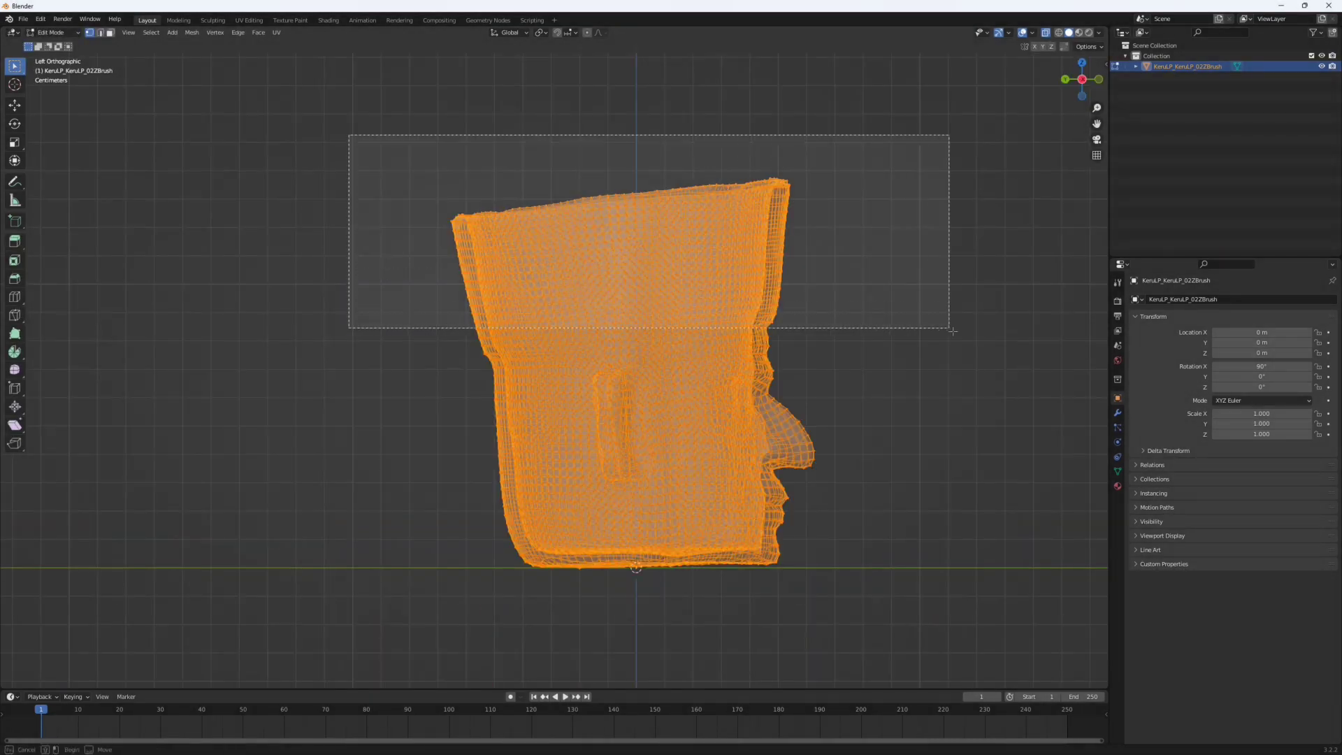
key("x")
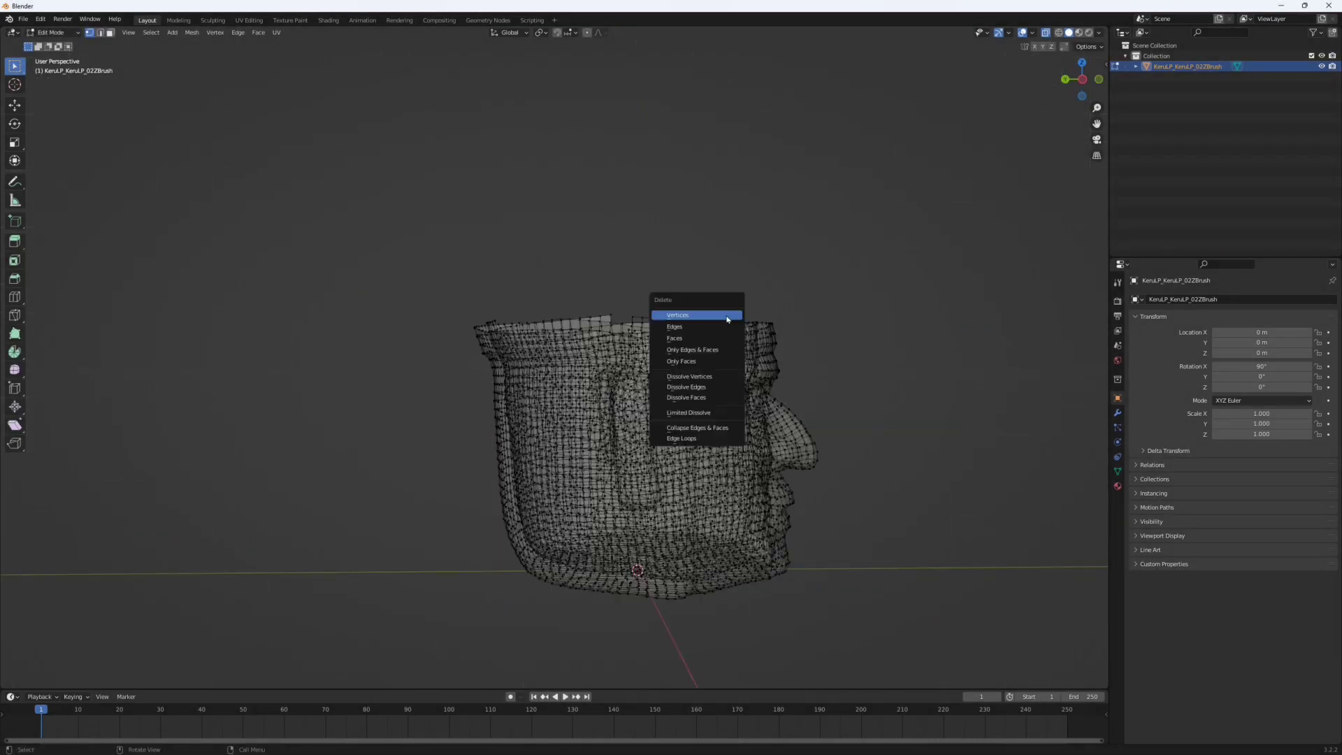
left_click(691, 309)
Circle-select the strip of faces beside the ear on the solid head mesh for removal.
left_click_drag(764, 658, 765, 658)
middle_click_drag(764, 658, 419, 210)
scroll(629, 314, "up", 5)
scroll(419, 209, "down", 3)
middle_click_drag(105, 83, 83, 63)
key("alt+z")
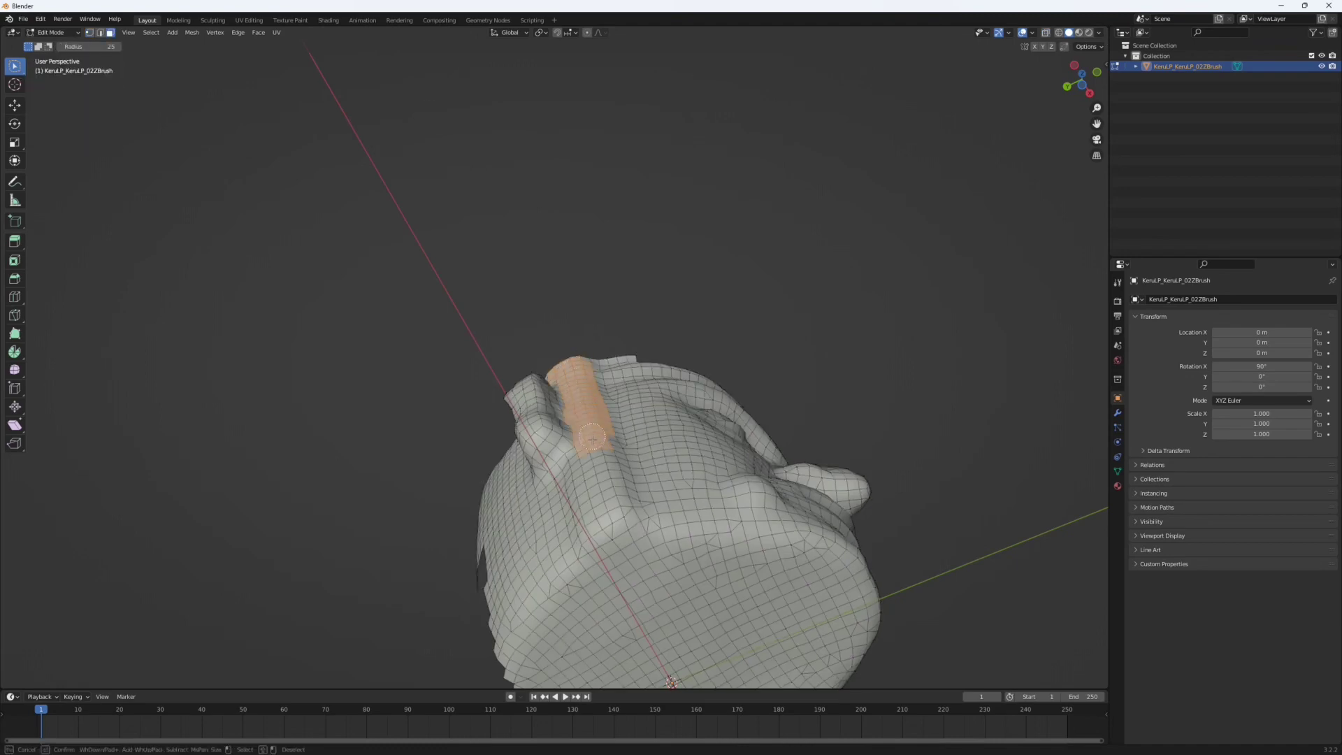
Remove the faces around the ear and circle-select the faces on the underside of the head.
mouse_move(796, 363)
middle_mouse_down()
mouse_move(578, 548)
mouse_move(706, 391)
mouse_move(787, 372)
mouse_move(518, 405)
mouse_move(586, 210)
middle_mouse_up()
left_click(579, 407)
left_click_drag(585, 210, 564, 218)
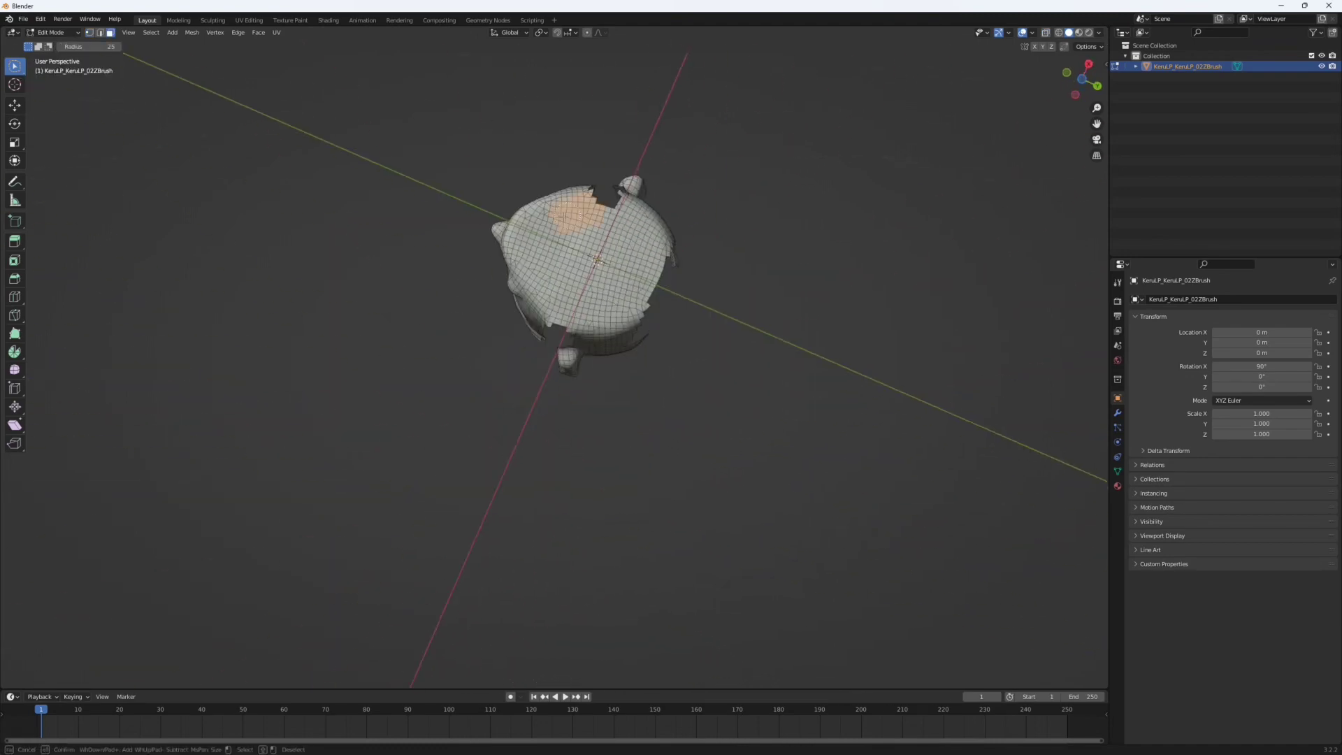
middle_click_drag(564, 218, 754, 384)
scroll(751, 436, "down", 3)
middle_click_drag(641, 313, 836, 324)
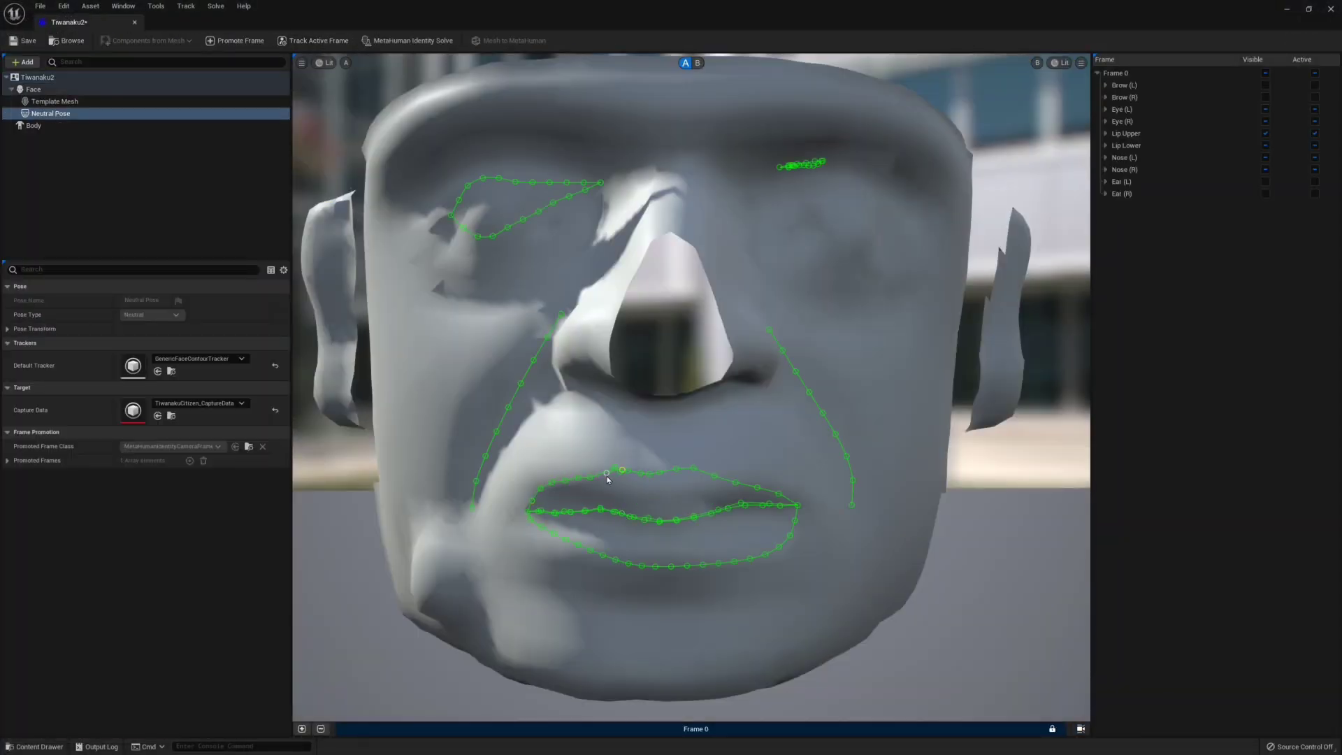
Switch to Unreal Editor and reposition the upper-lip and eye tracking points on the neutral pose to fit the face.
left_click_drag(606, 473, 597, 482)
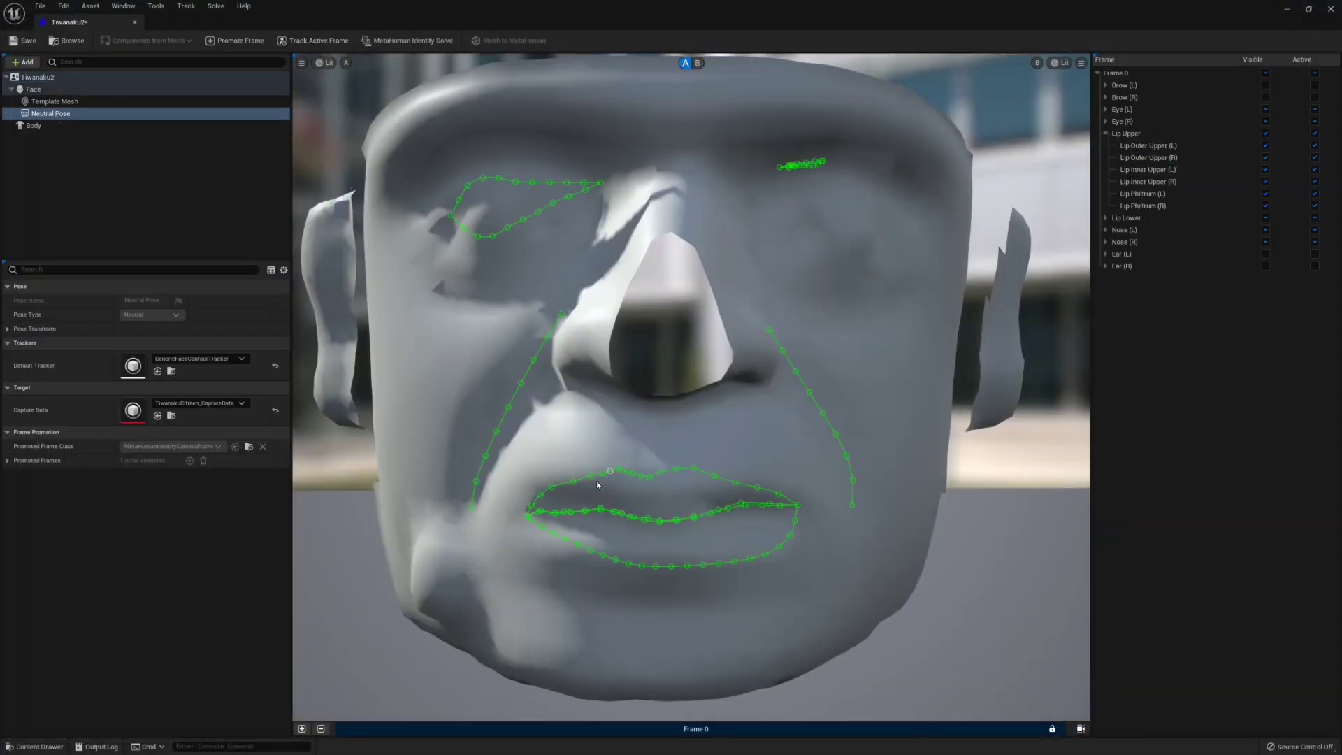
left_click_drag(811, 165, 861, 257)
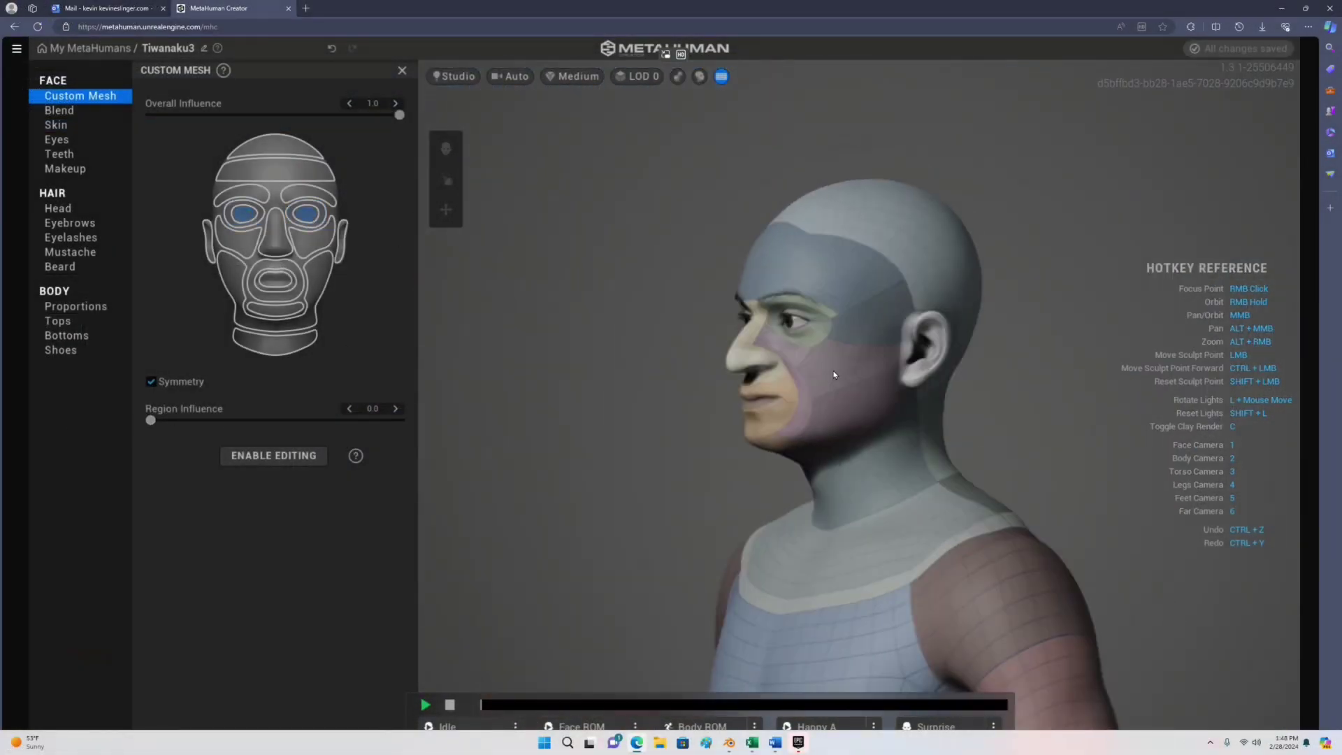
In MetaHuman Creator, play the Idle animation and examine the custom mesh's face regions from the front and both sides.
scroll(832, 371, "up", 5)
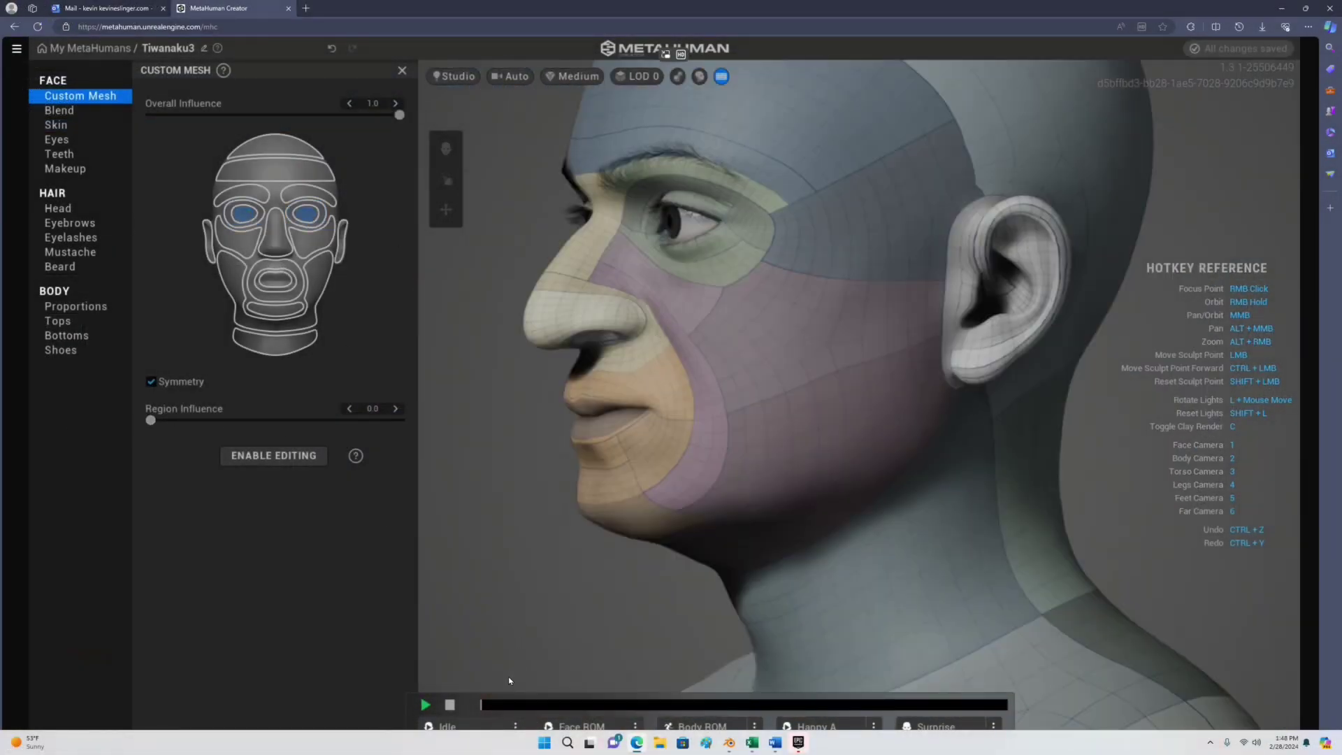
left_click(425, 705)
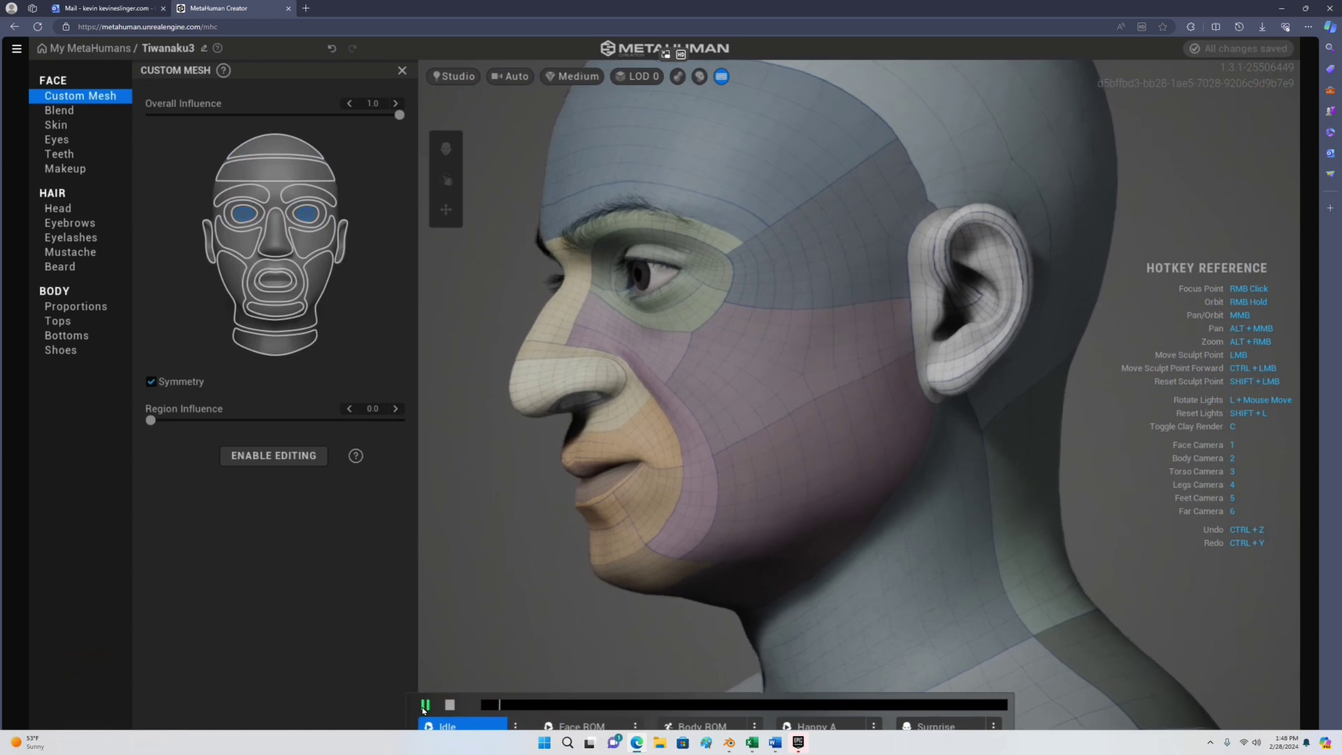
right_click_drag(626, 442, 968, 423)
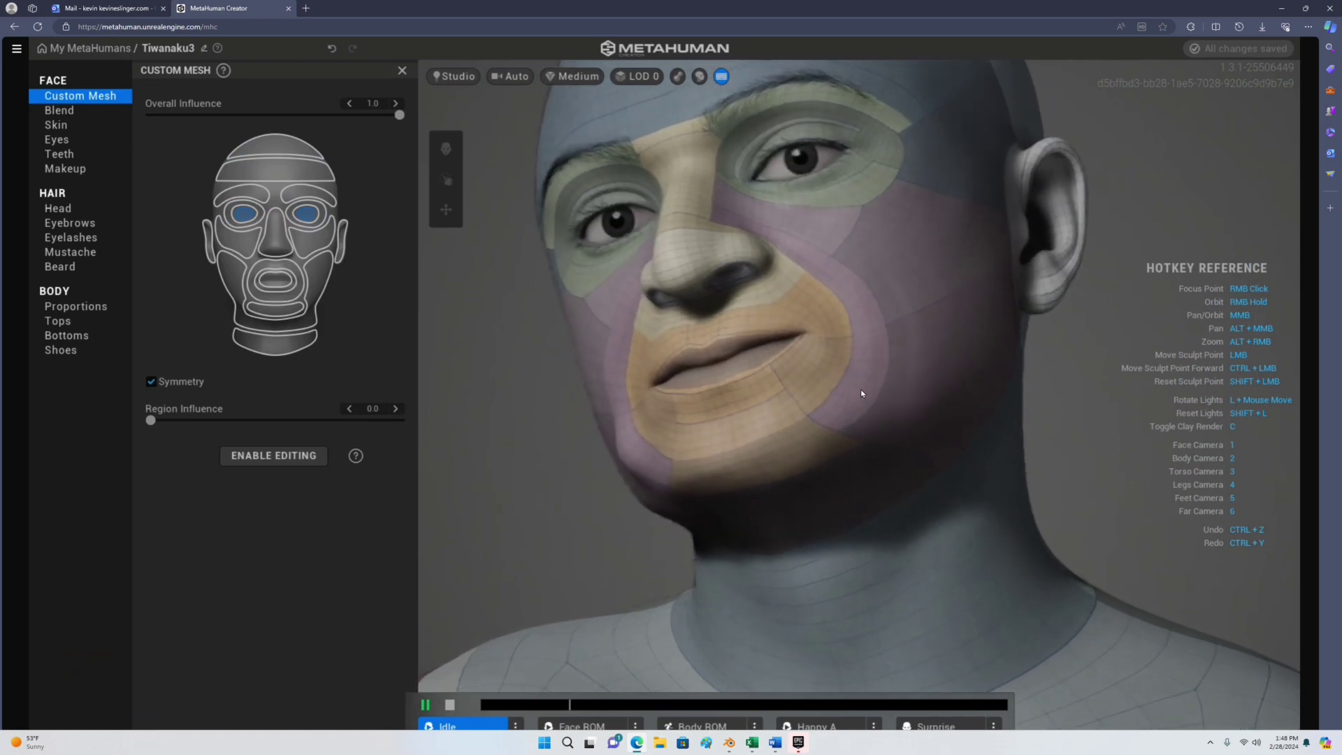
right_click_drag(860, 394, 1299, 363)
middle_click_drag(1108, 332, 957, 424)
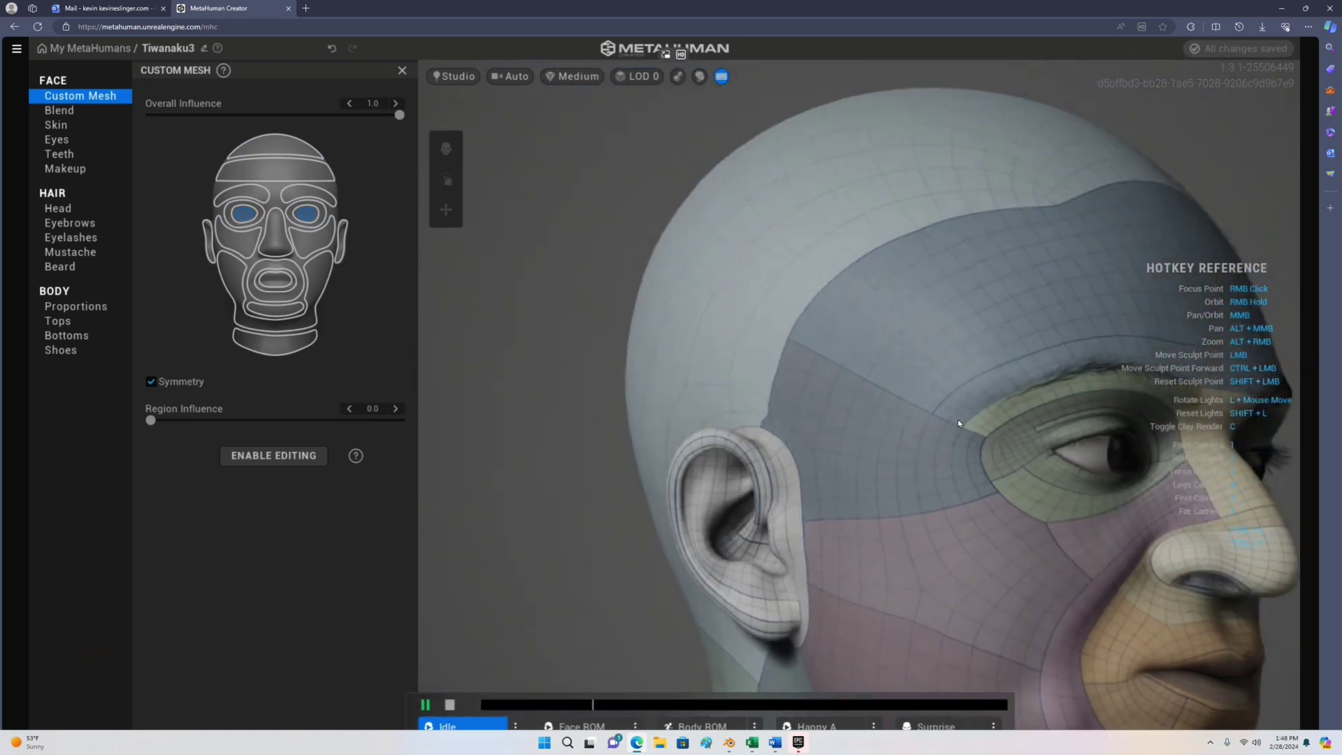
right_click_drag(957, 418, 841, 295)
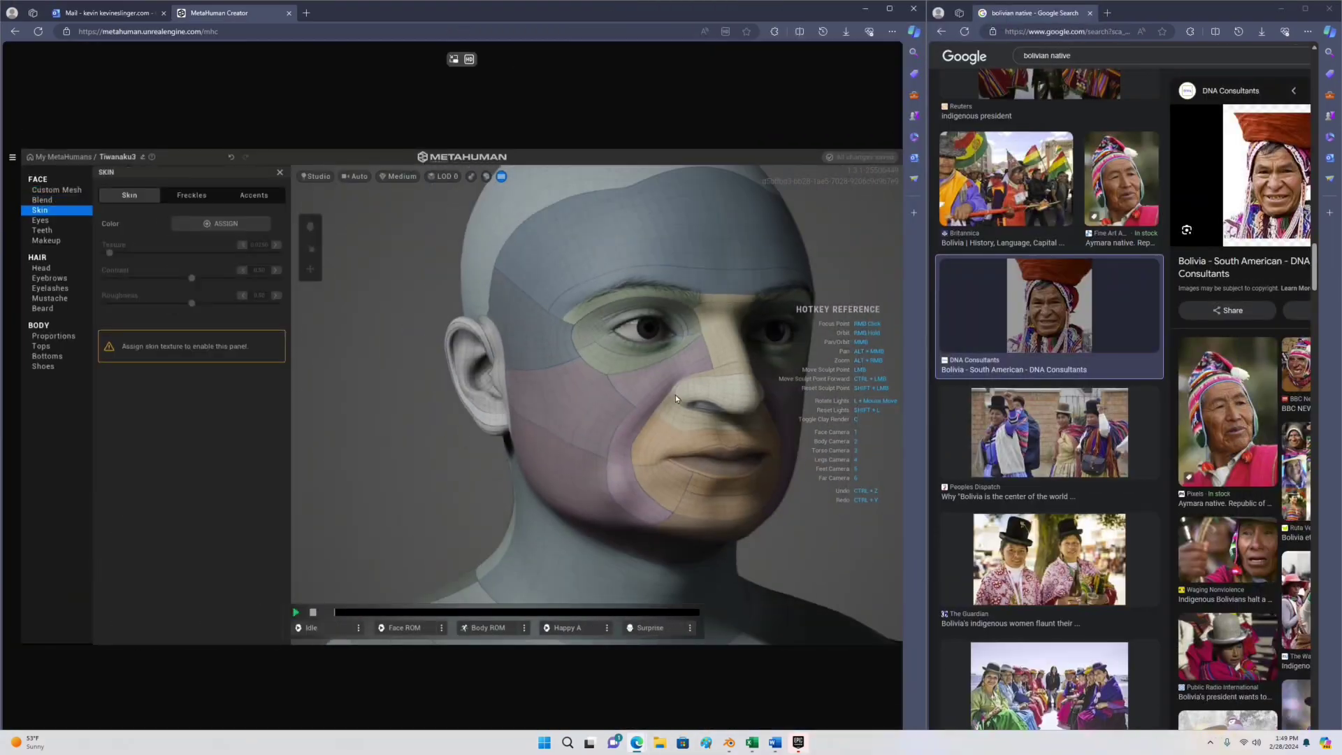
Give the skin a muted reddish-brown color and adjust its texture, contrast and roughness to resemble the reference photo.
left_click(221, 223)
left_click_drag(237, 350, 194, 354)
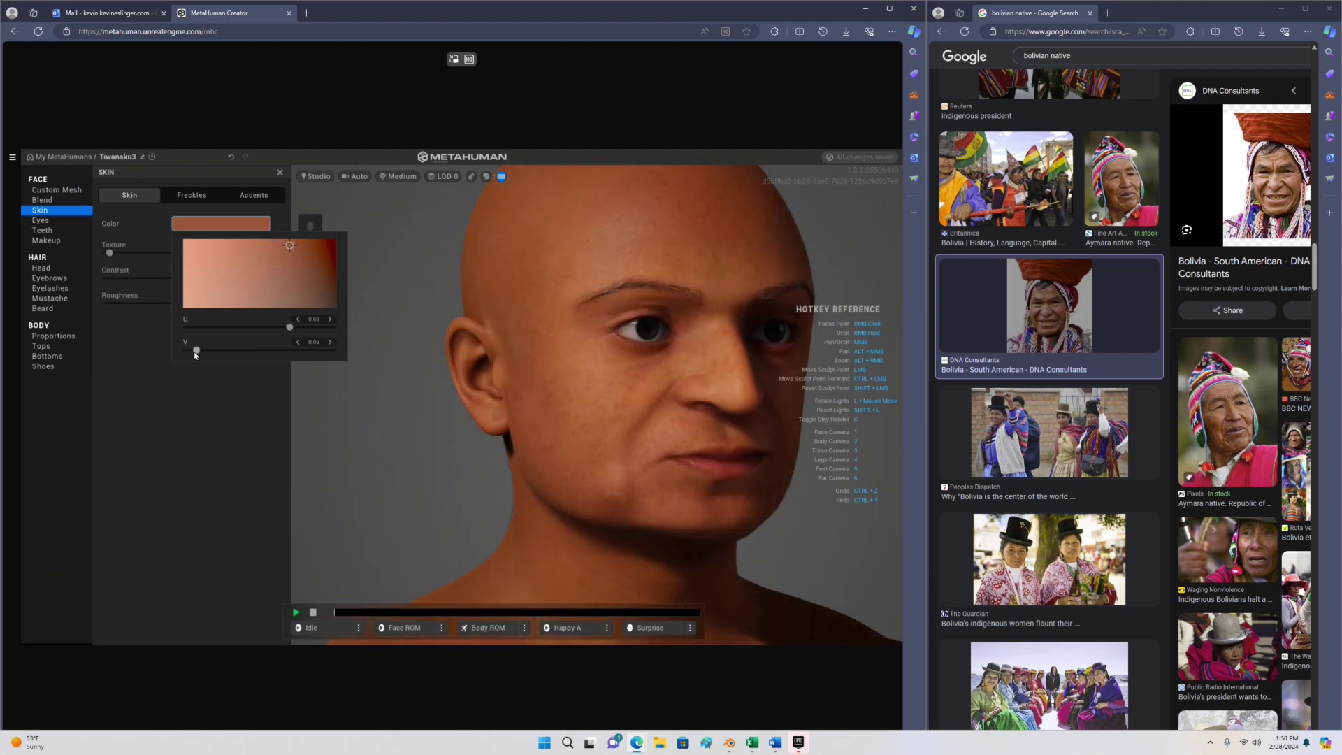
left_click_drag(274, 351, 264, 350)
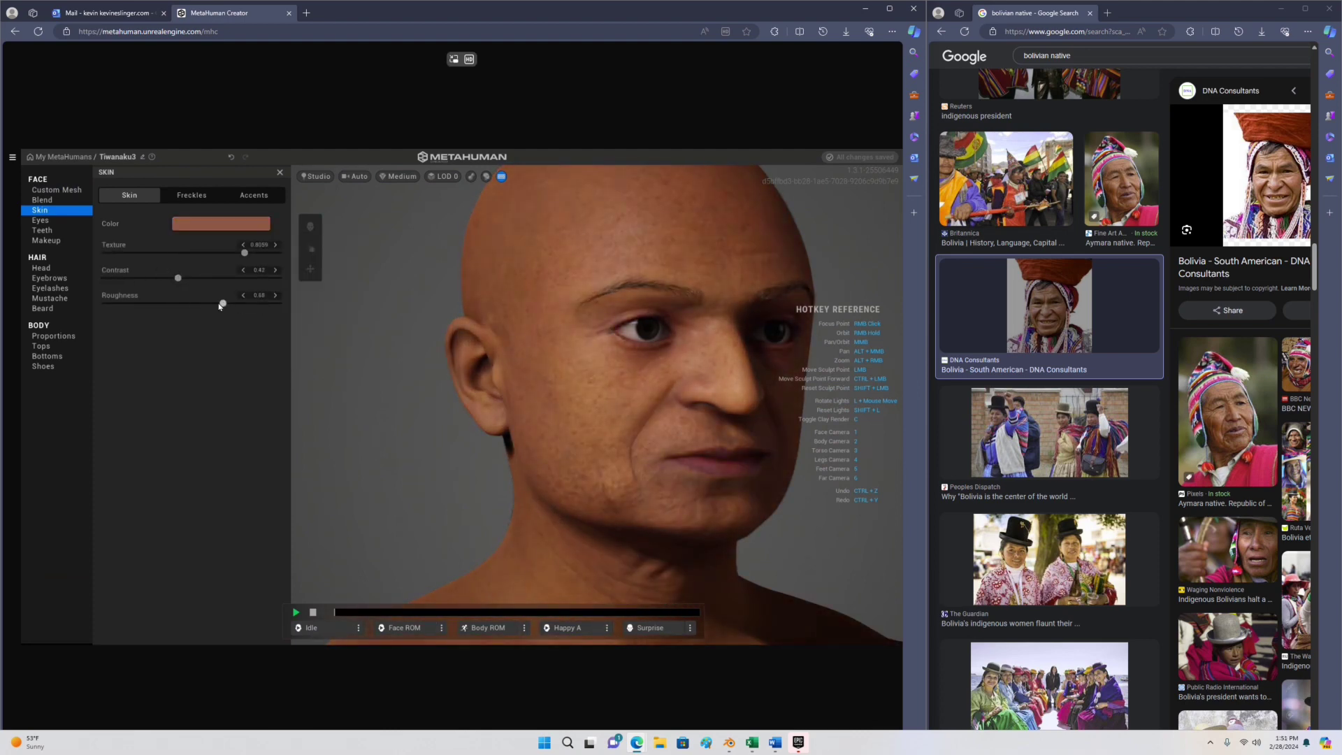
Give the character a thick, dark eyebrow style.
left_click(49, 277)
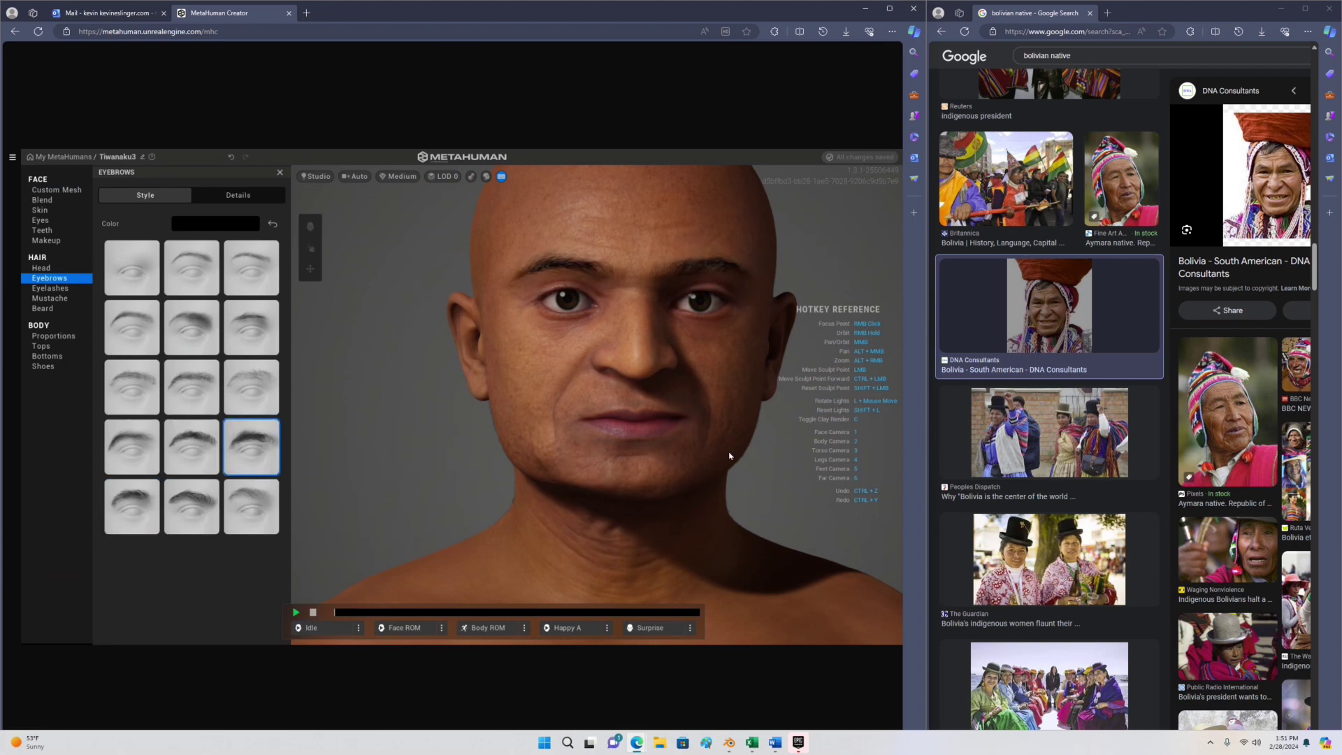
Choose a short, muscular body build for the character and dress it in dark long trousers.
left_click(53, 335)
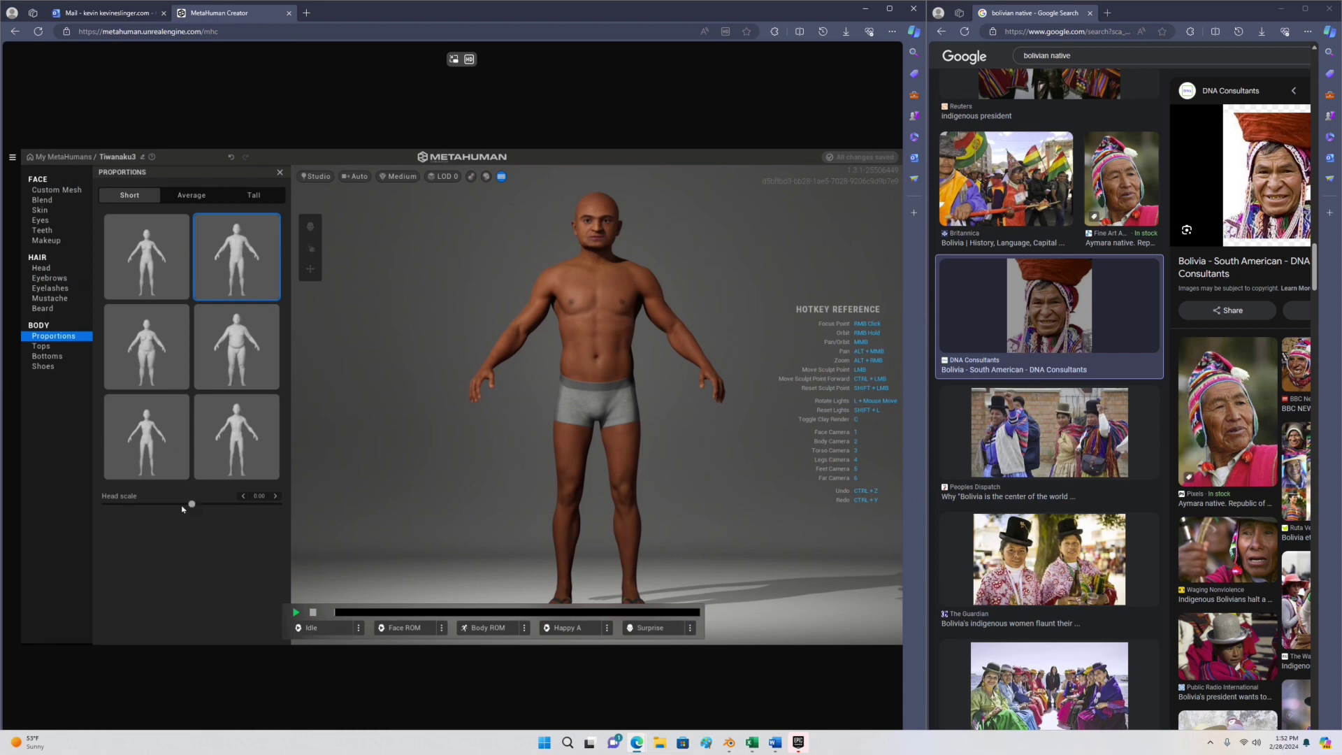
left_click(47, 356)
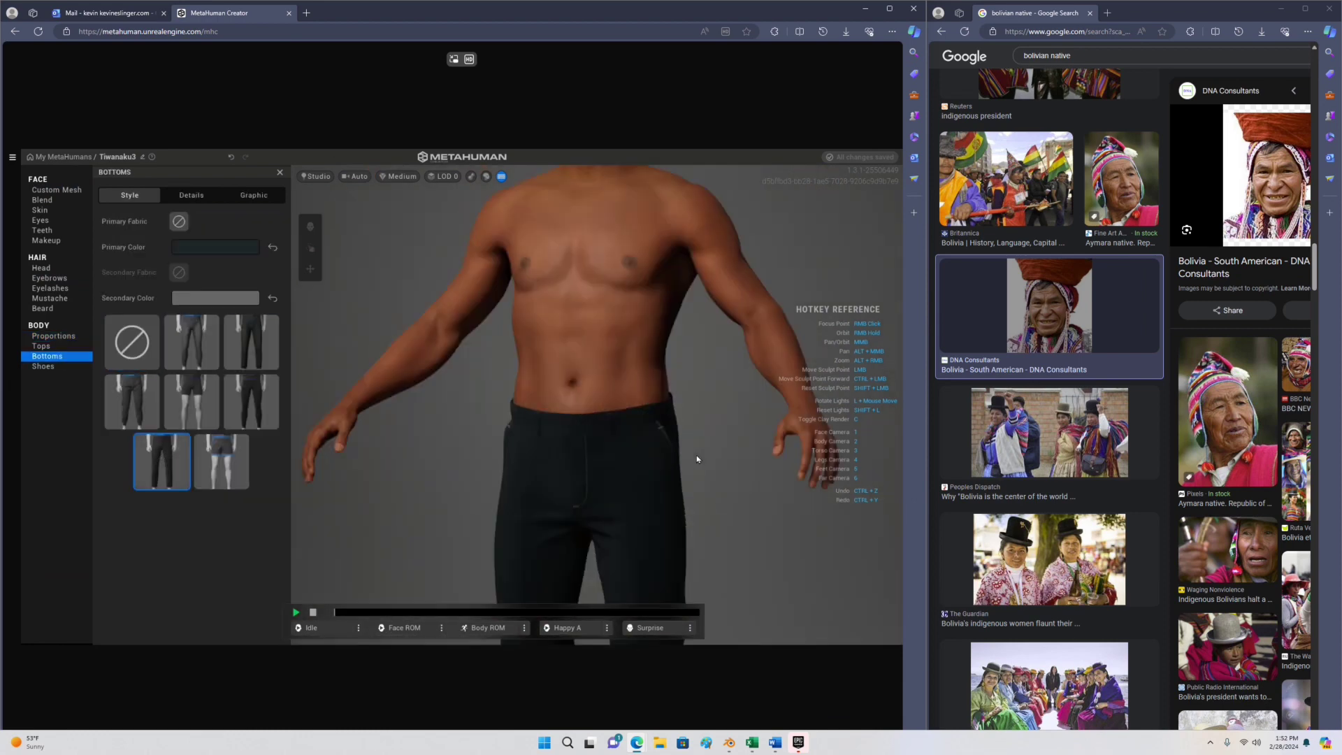
Enlarge the character view and examine the head and shoulders from several angles during the Idle animation.
left_click(895, 12)
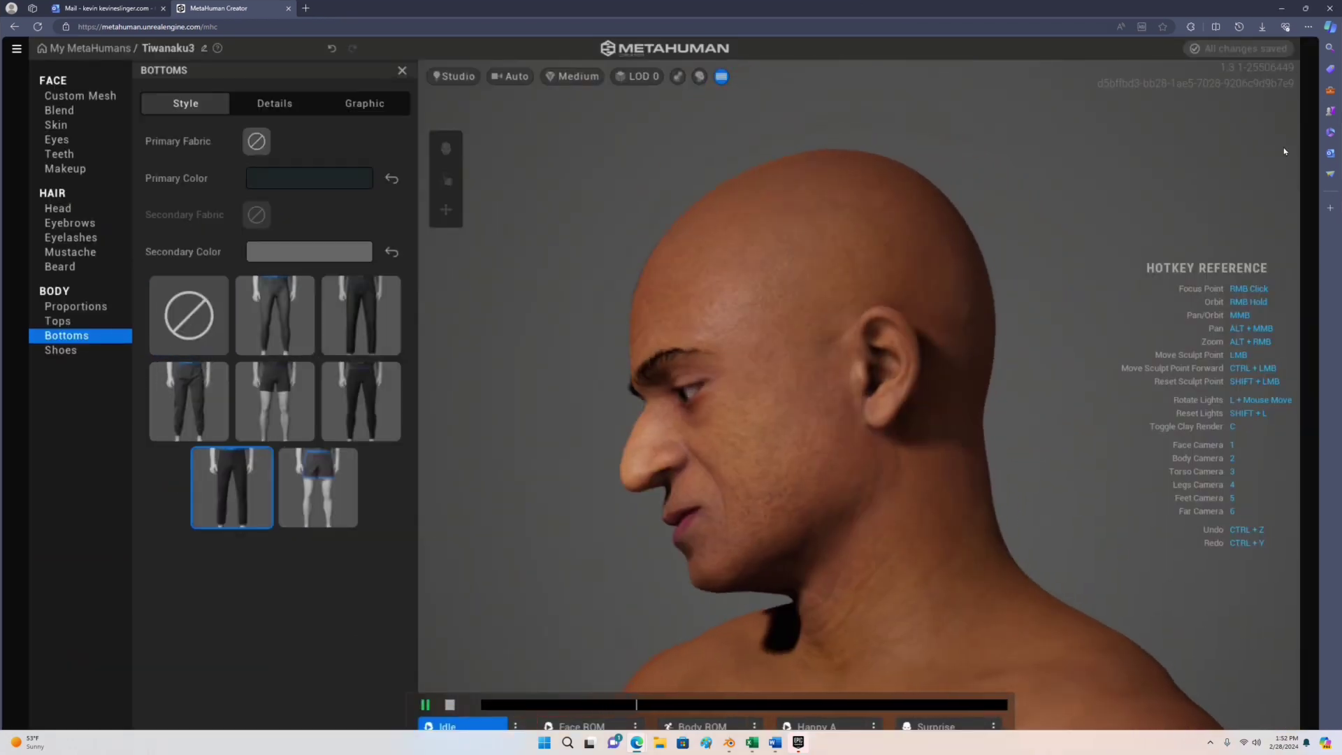
left_click(418, 72)
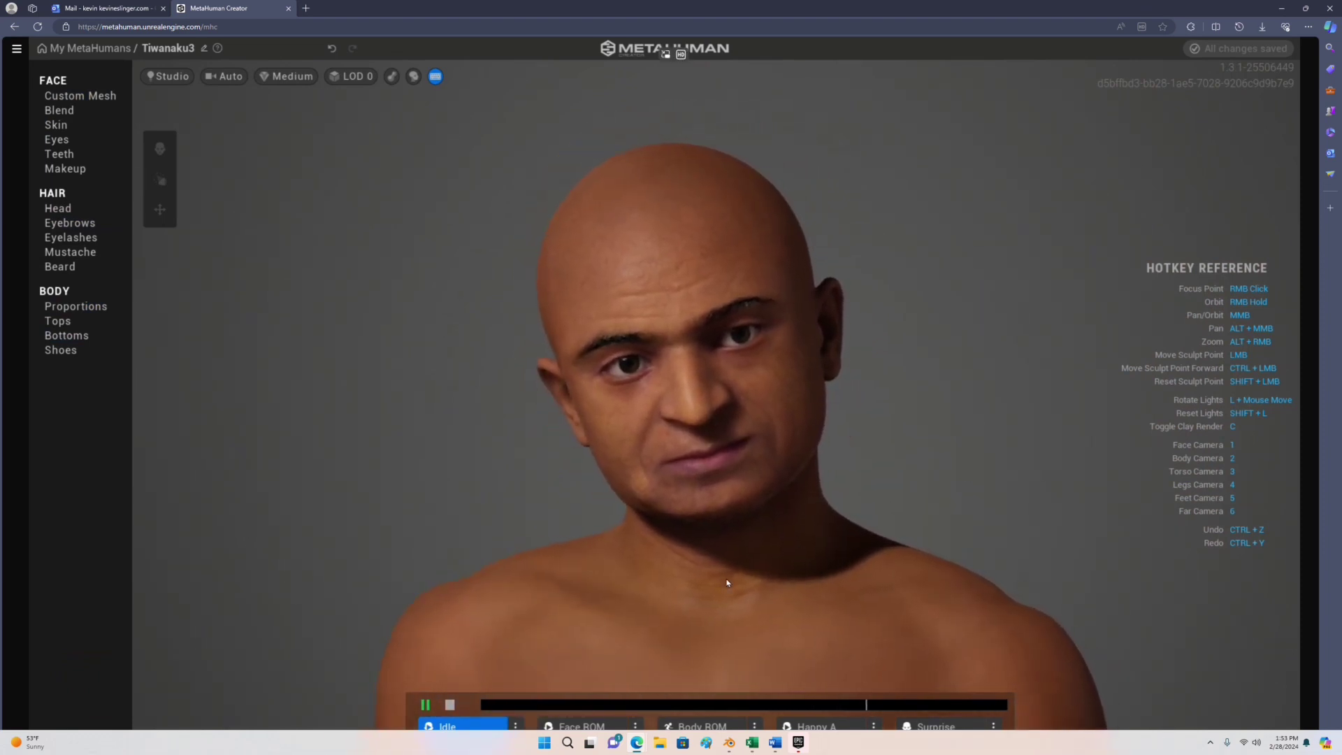
right_click_drag(764, 542, 1009, 542)
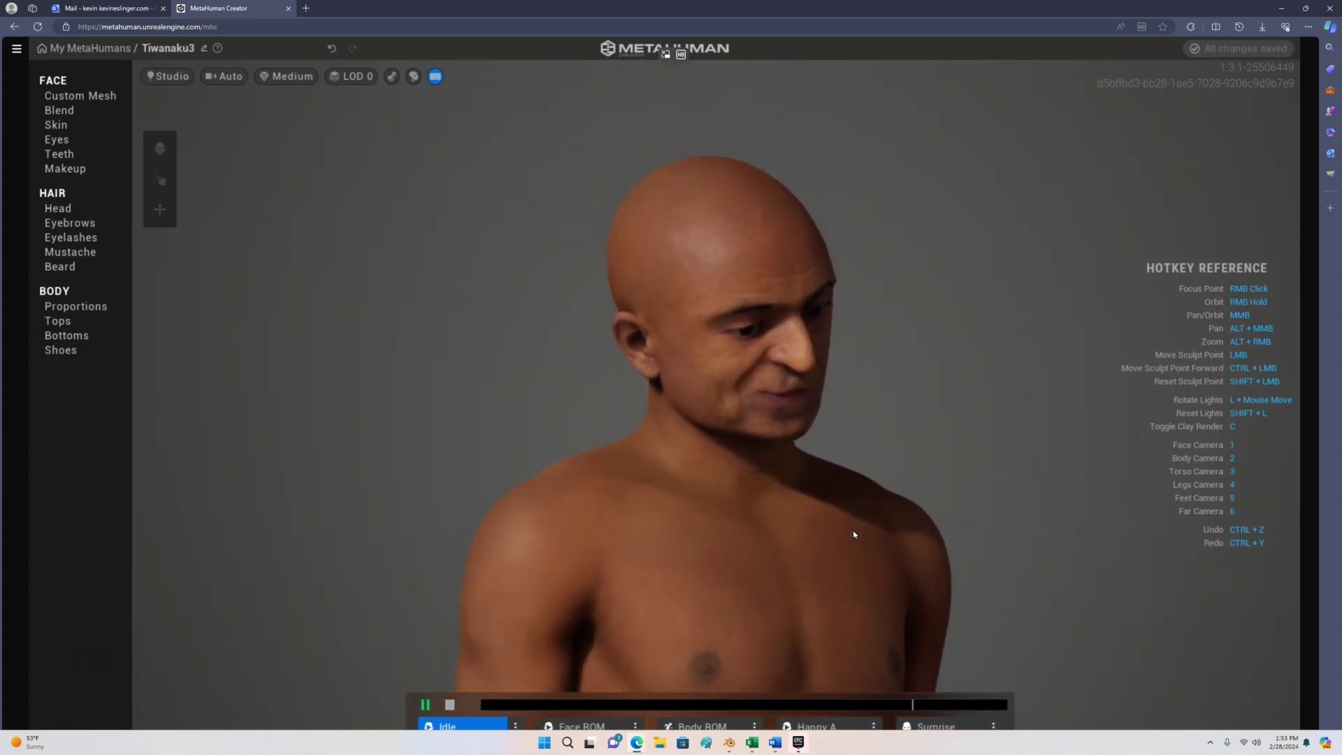
right_click_drag(852, 535, 682, 538)
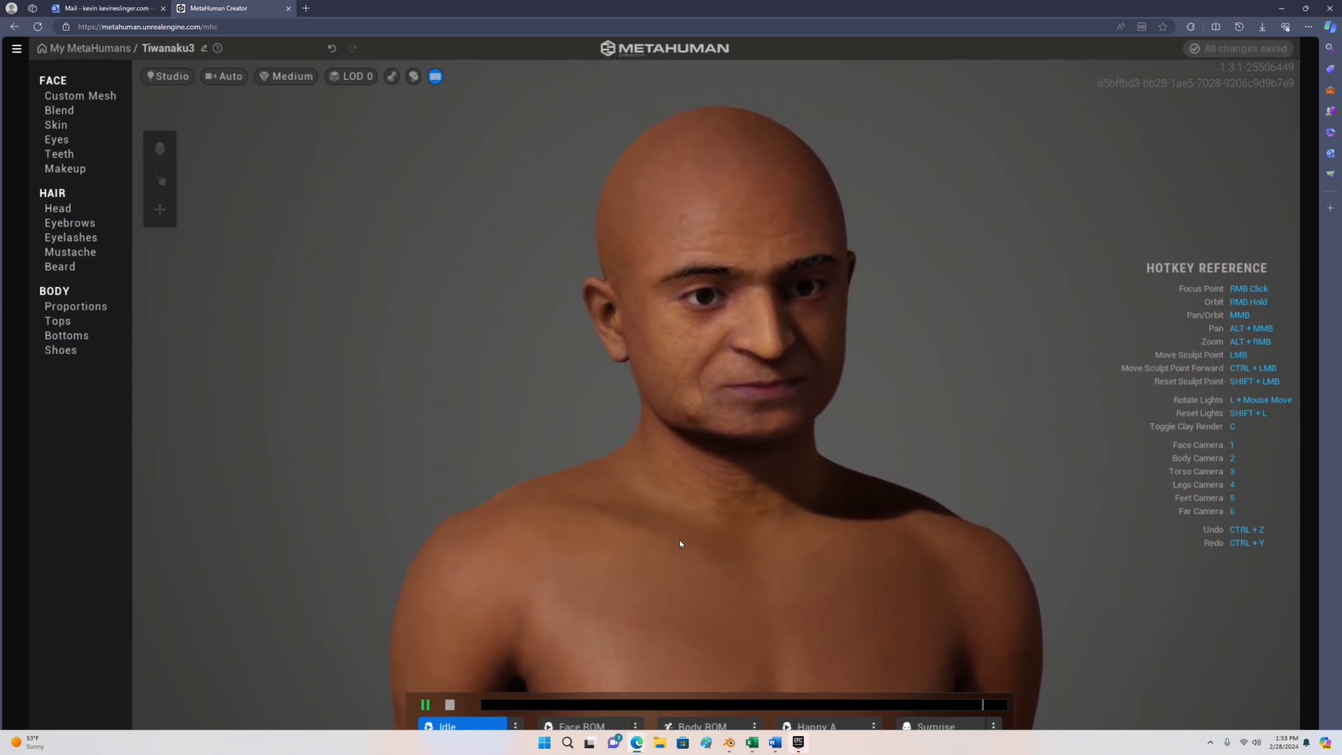
Set the skin's roughness to 0.45 and its texture to 0.6463.
left_click(63, 126)
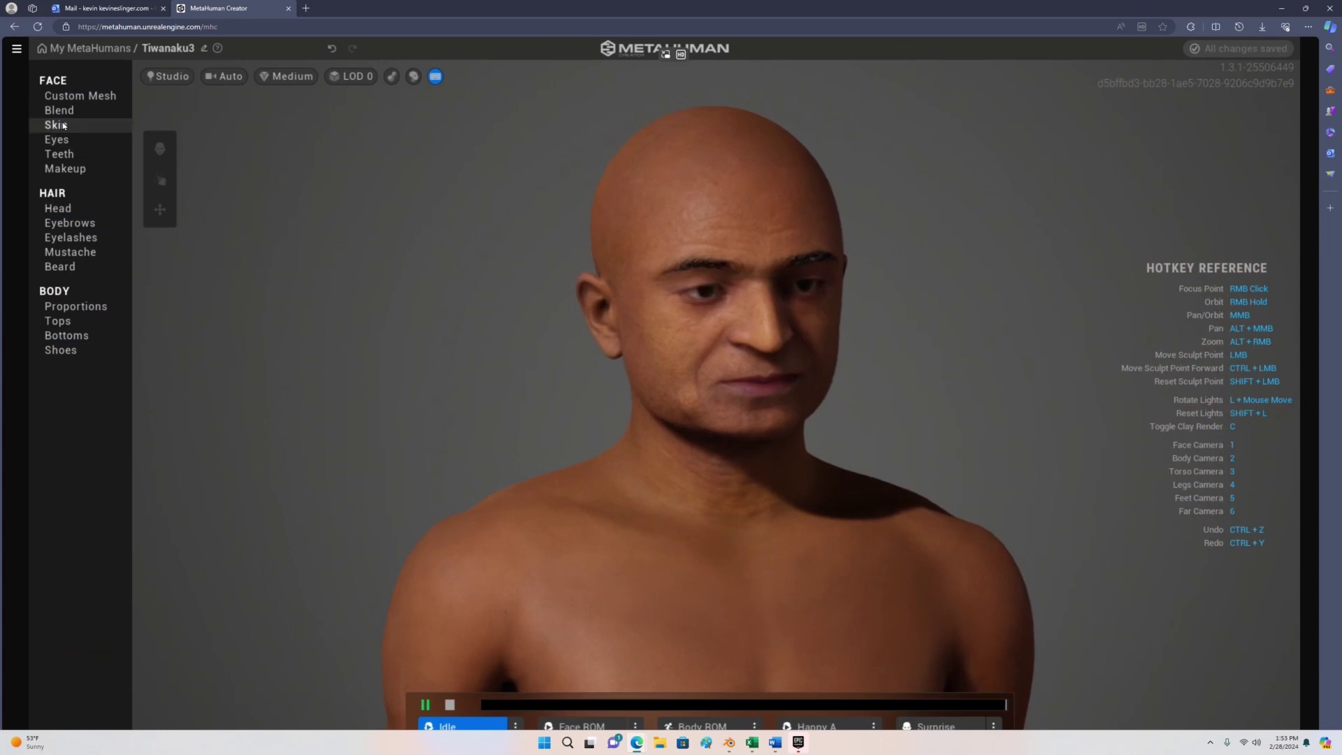
left_click_drag(170, 260, 262, 259)
left_click(306, 188)
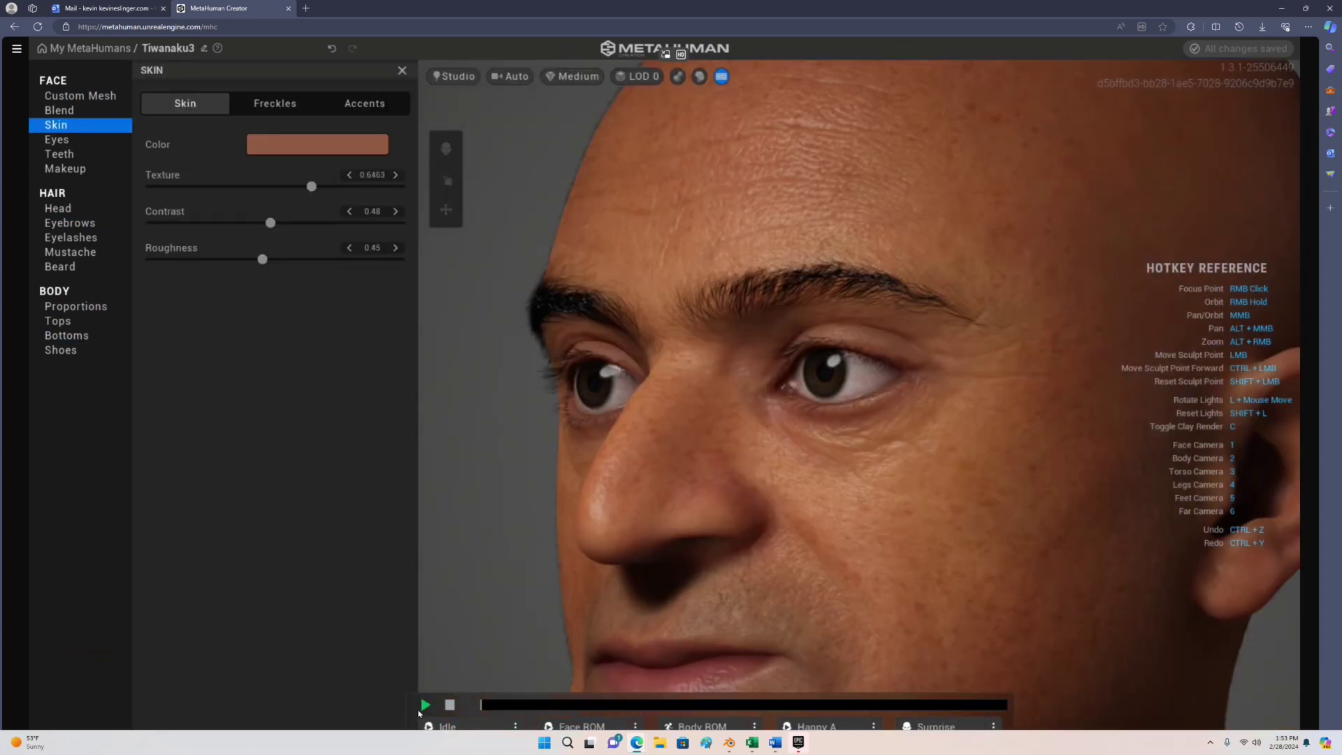
Play the Idle animation and examine the adjusted skin on the face from several angles.
left_click(424, 704)
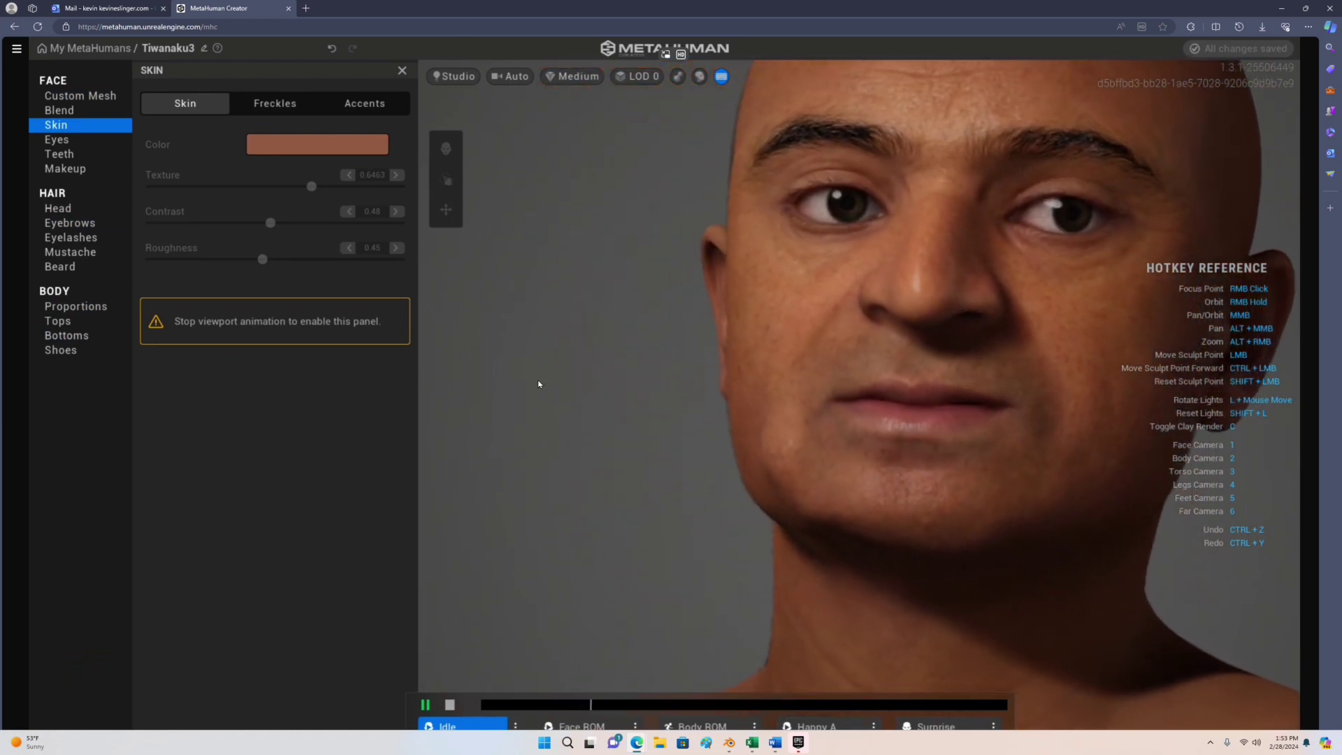
left_click(402, 71)
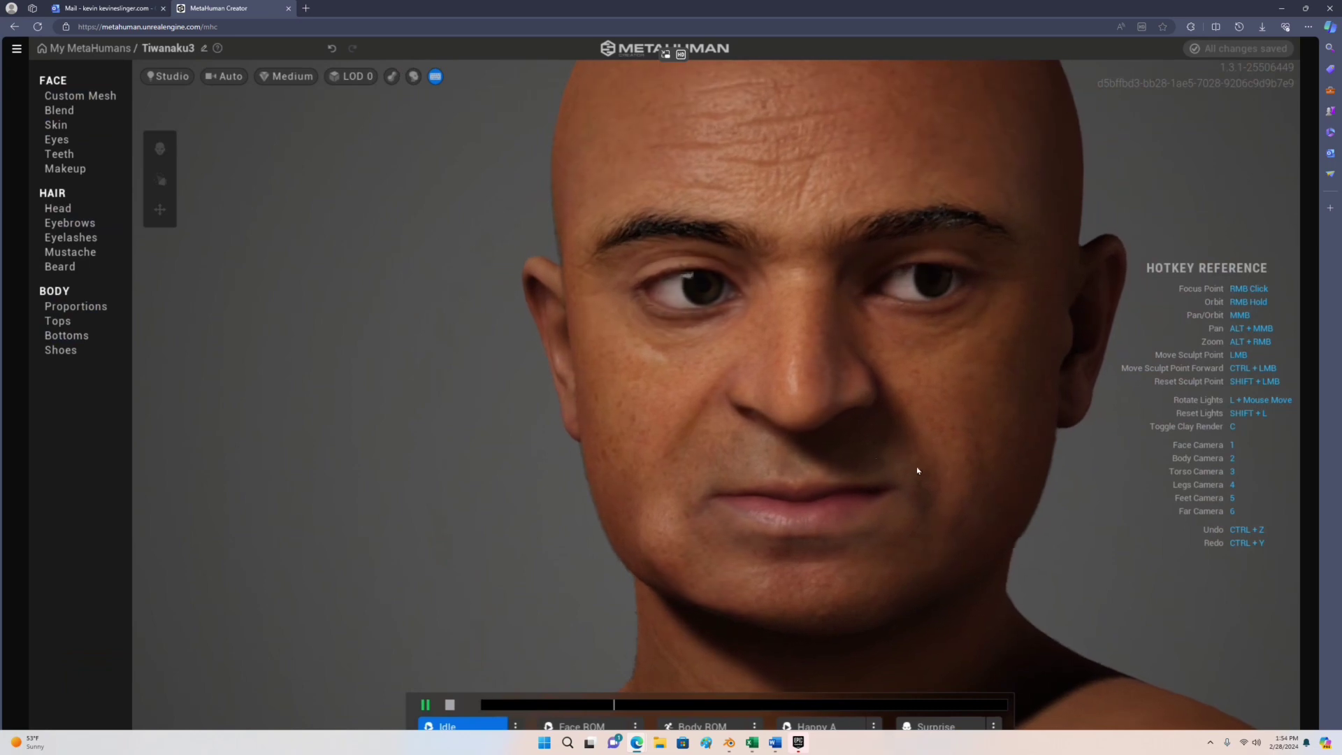
right_click_drag(1159, 395, 1004, 401)
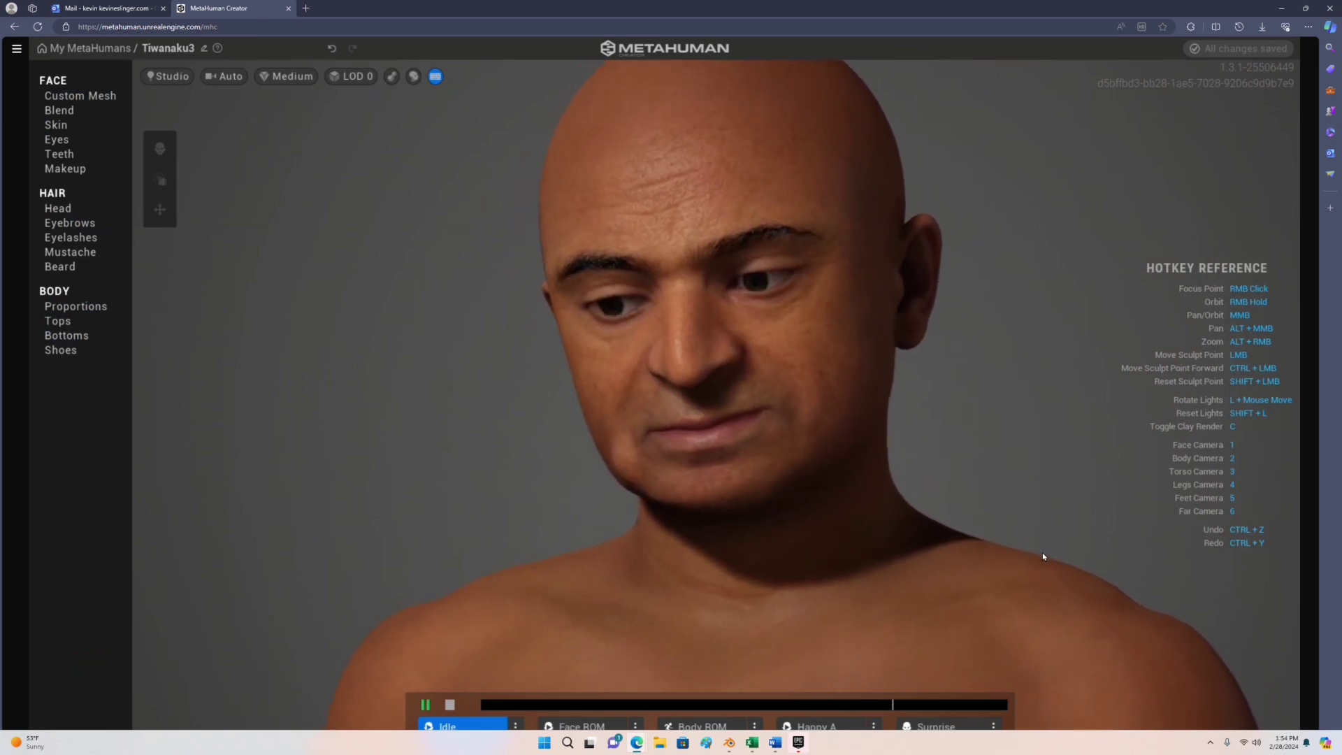
scroll(845, 535, "down", 3)
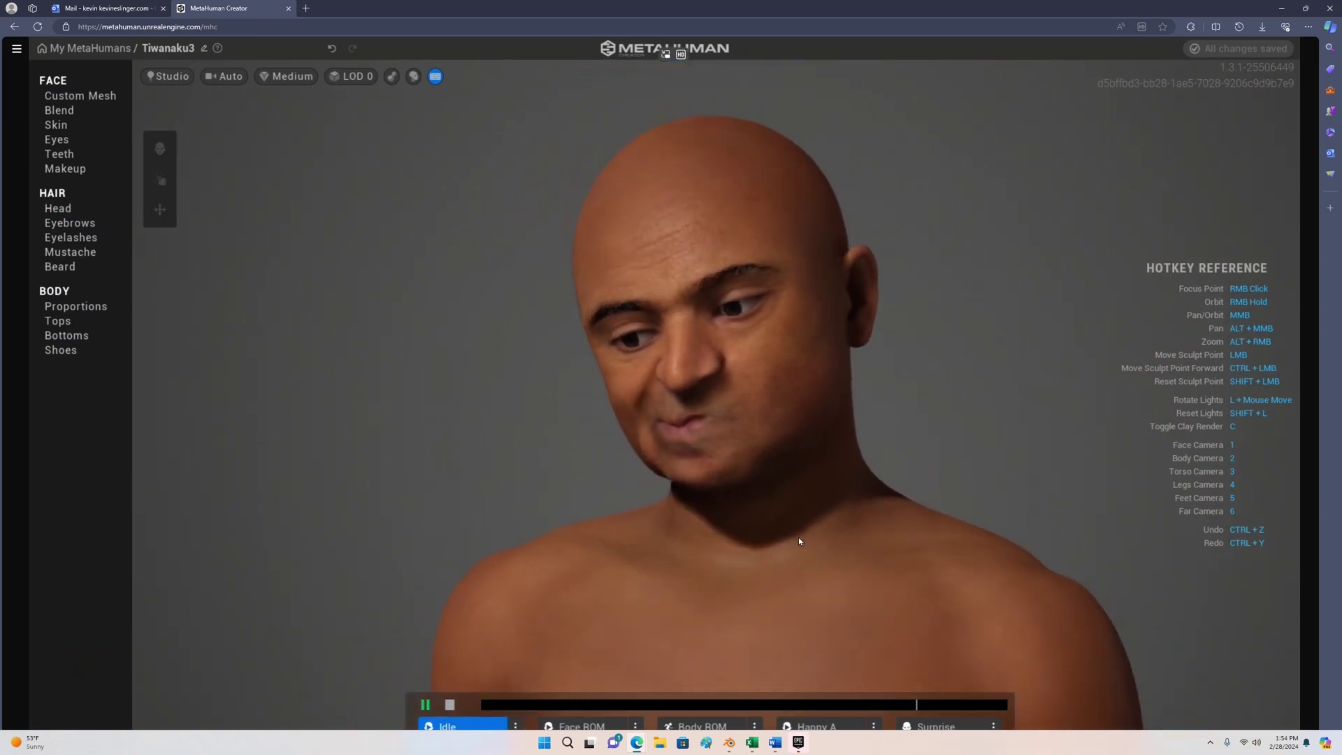
right_click_drag(798, 536, 917, 532)
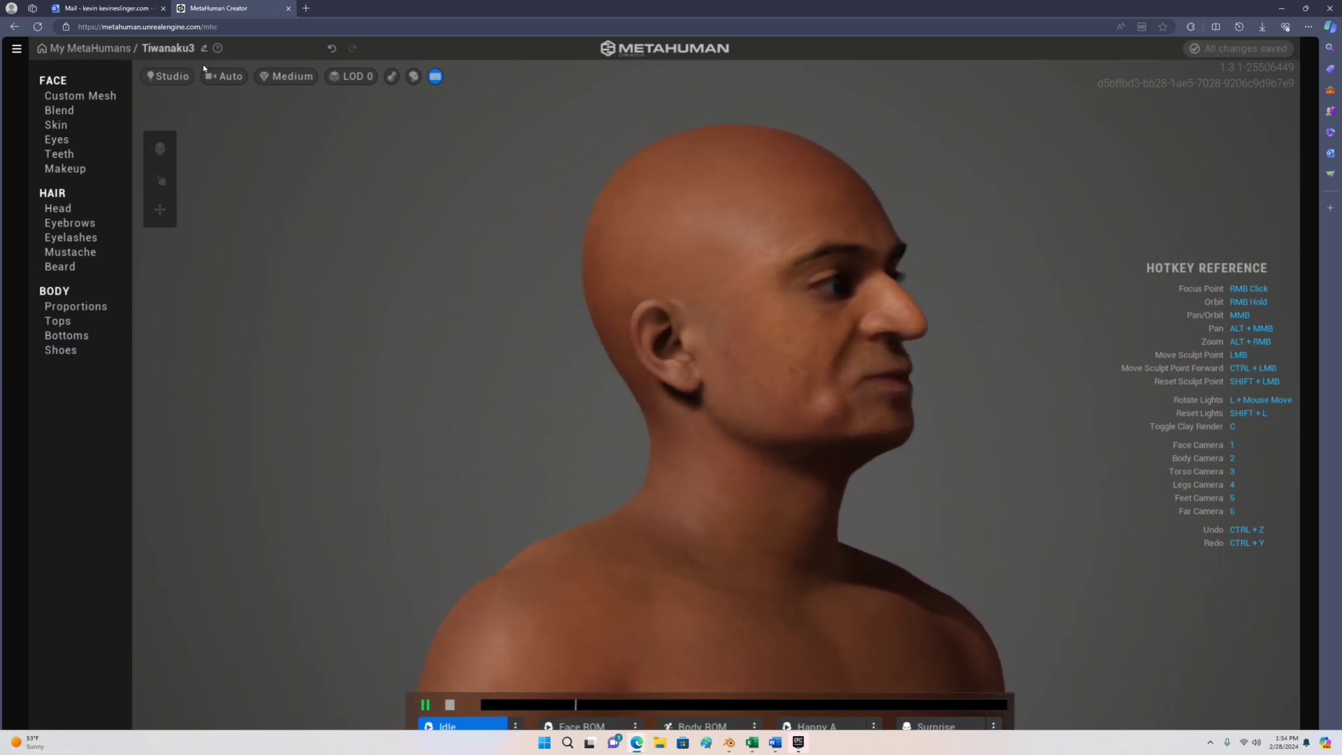
Switch the lighting environment to Split and view the character's face under it.
left_click(186, 75)
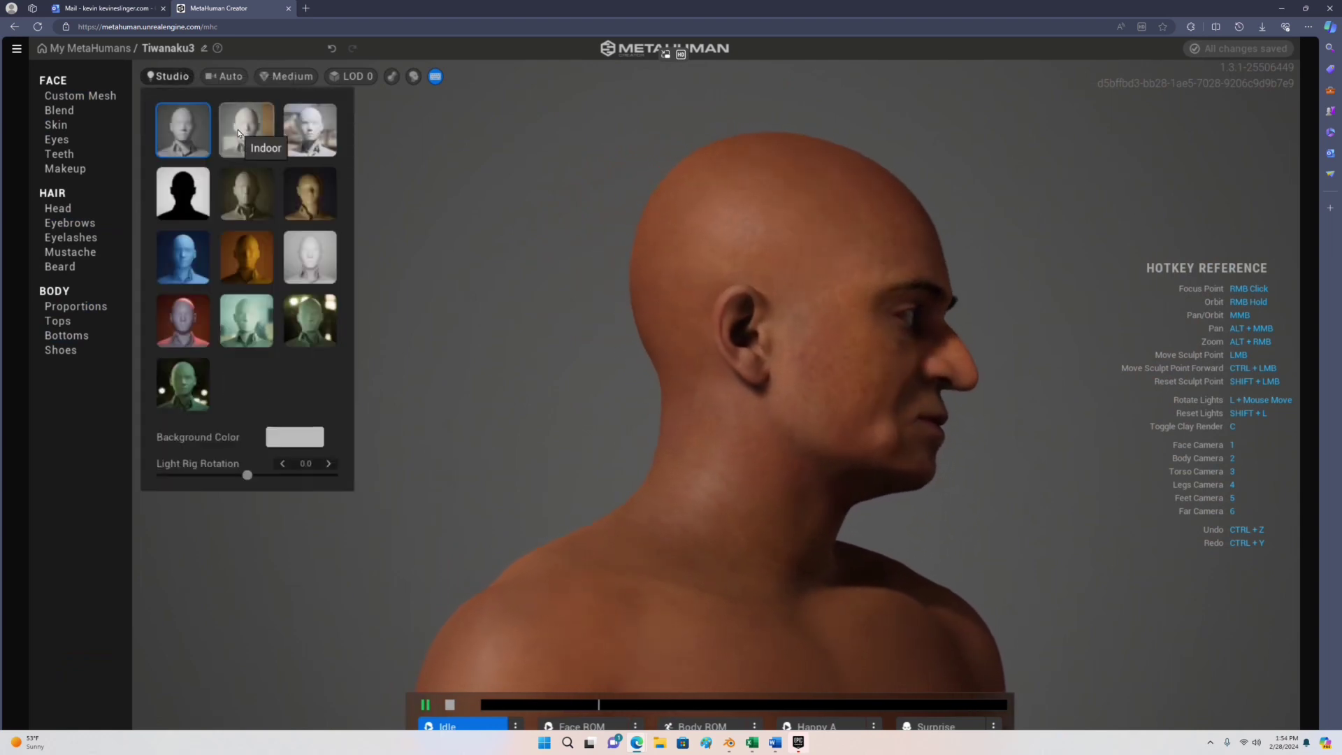
left_click(248, 192)
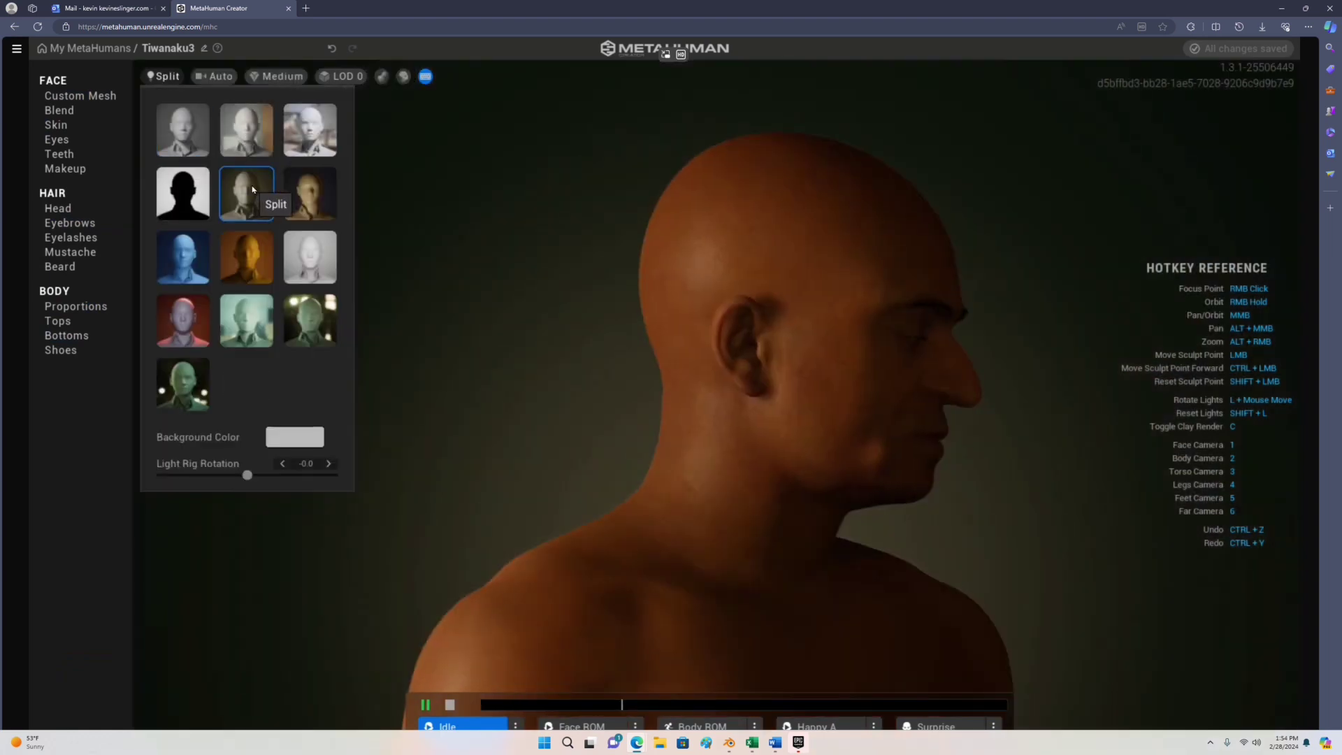
left_click(431, 170)
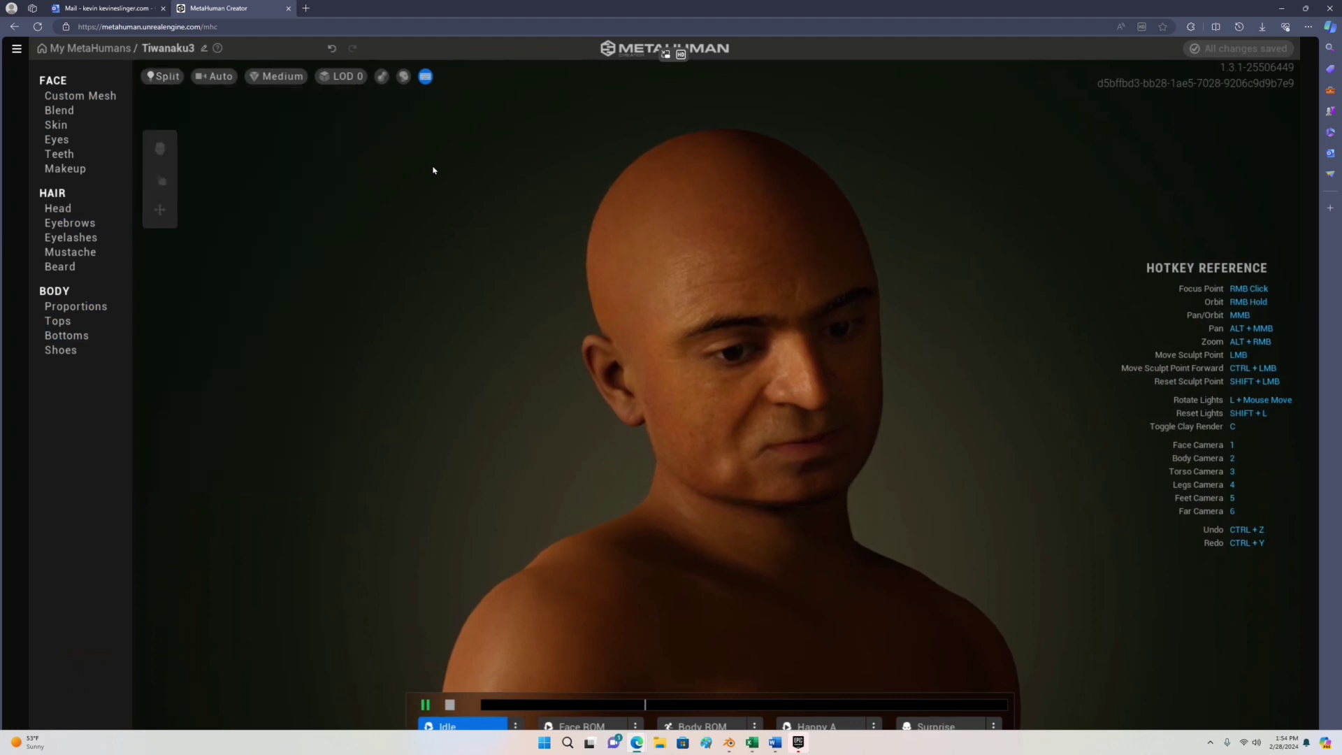
scroll(1049, 219, "down", 2)
scroll(1049, 220, "up", 3)
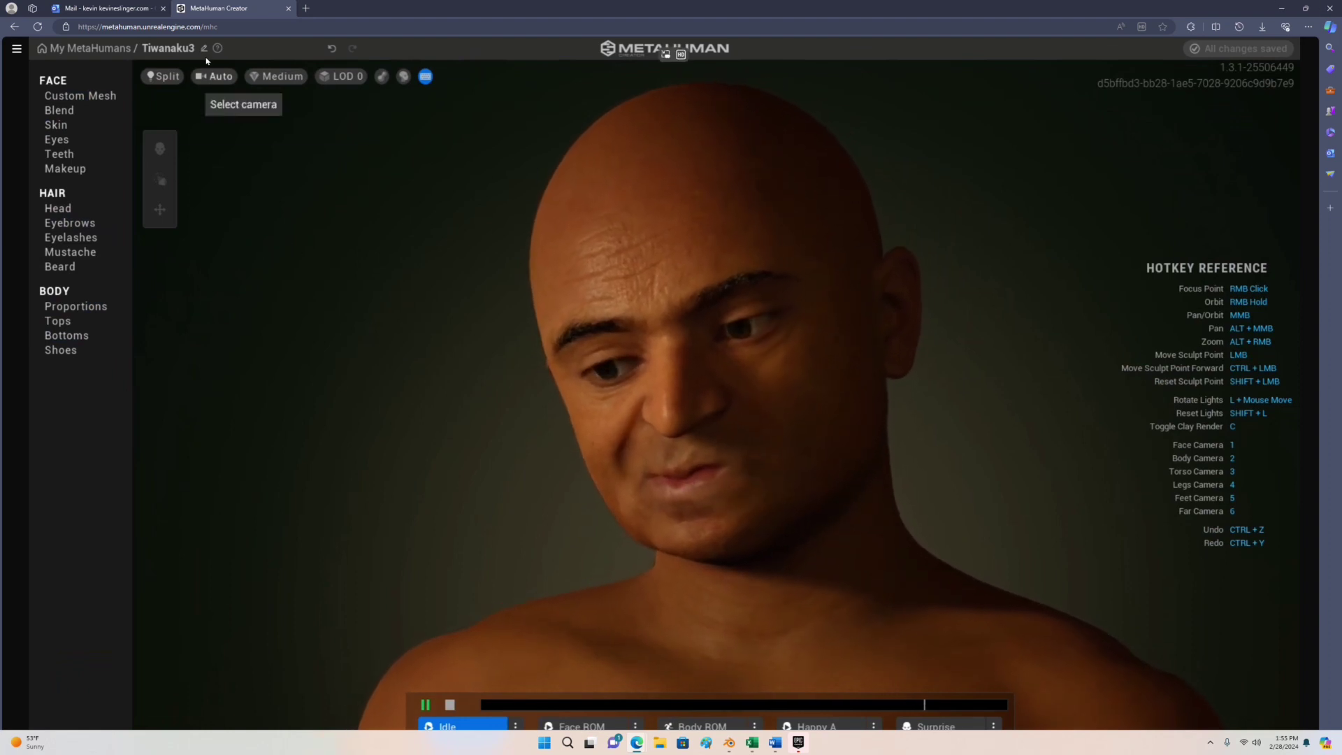
Switch the lighting environment to Fireside.
left_click(162, 76)
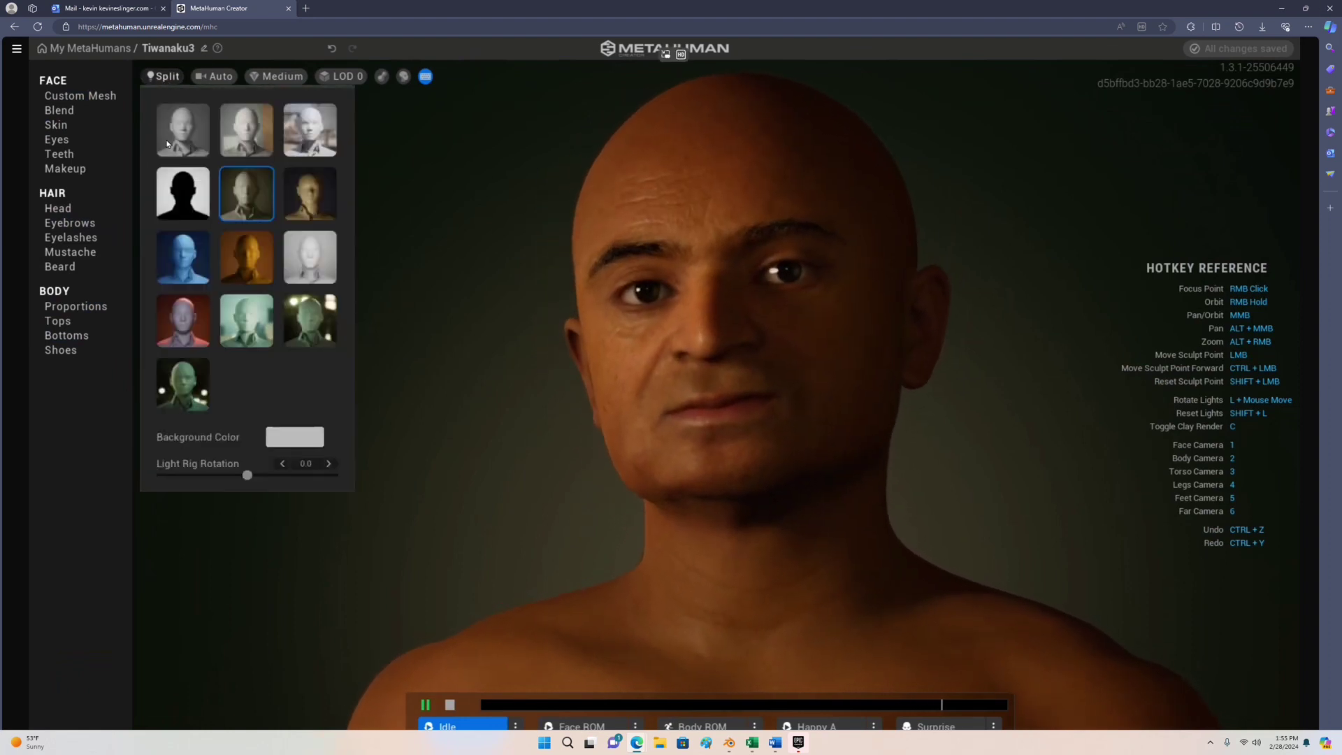
left_click(308, 198)
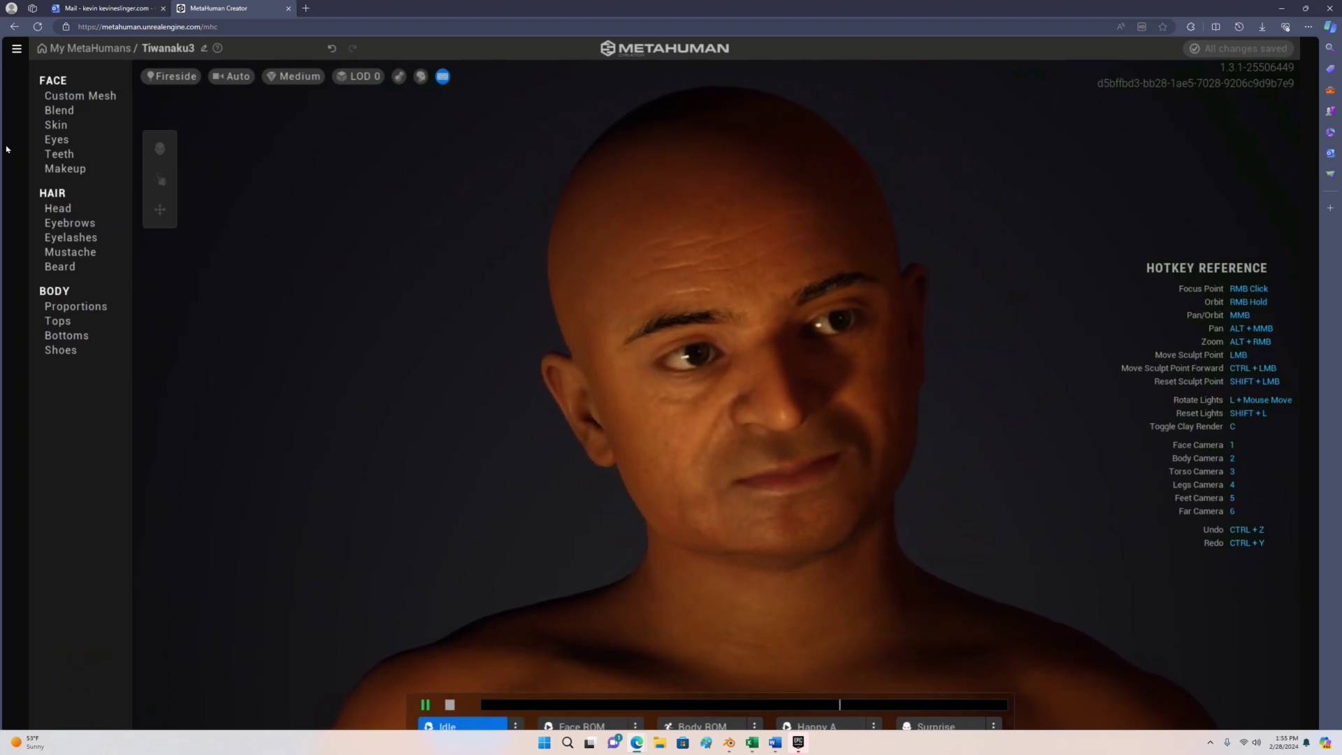
Switch the lighting environment to Moonlight.
left_click(178, 79)
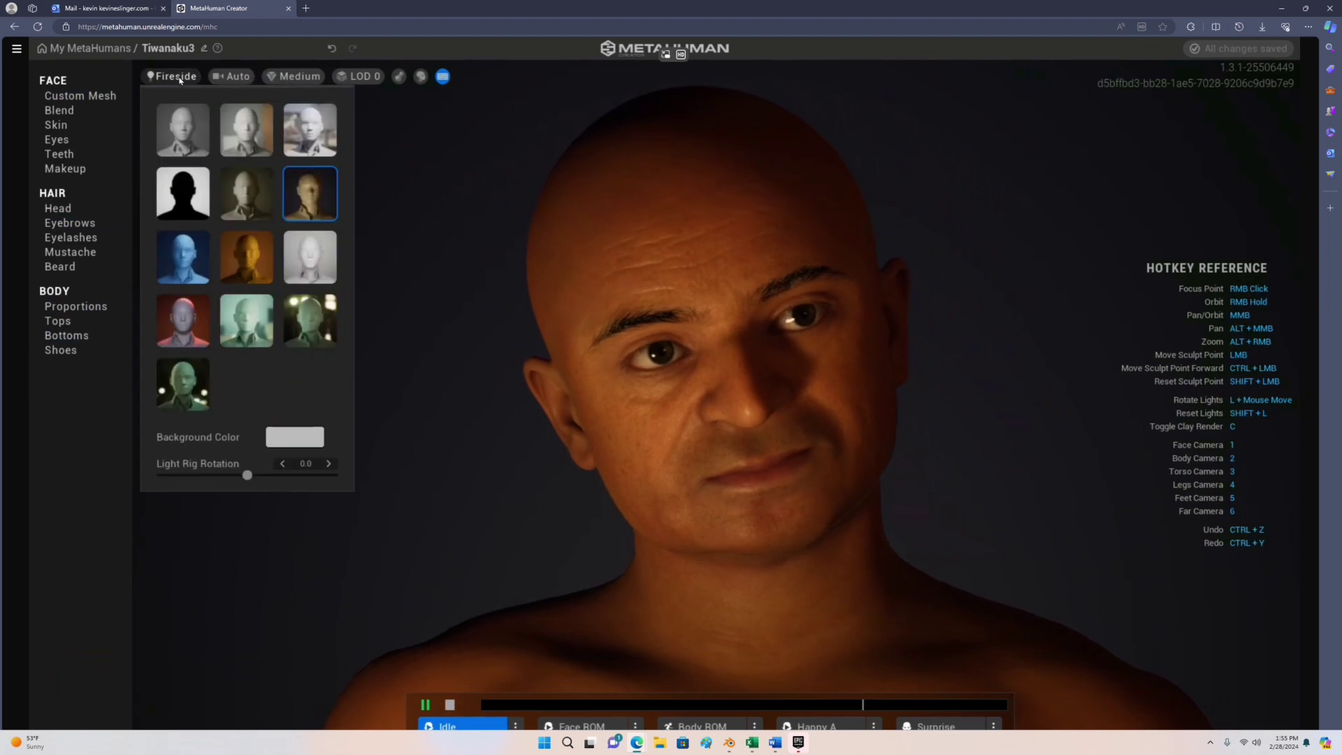
left_click(167, 264)
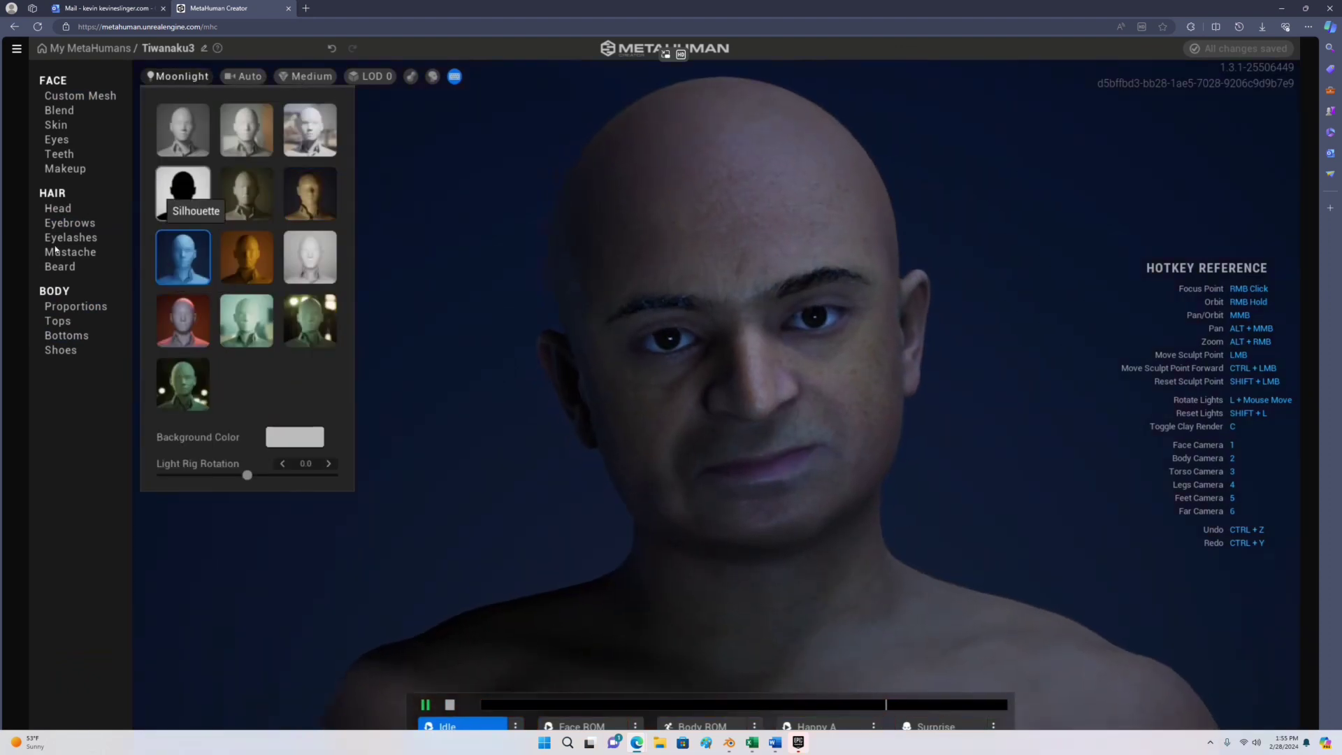
Switch the lighting environment to Tungsten and view the animated face under it.
left_click(151, 587)
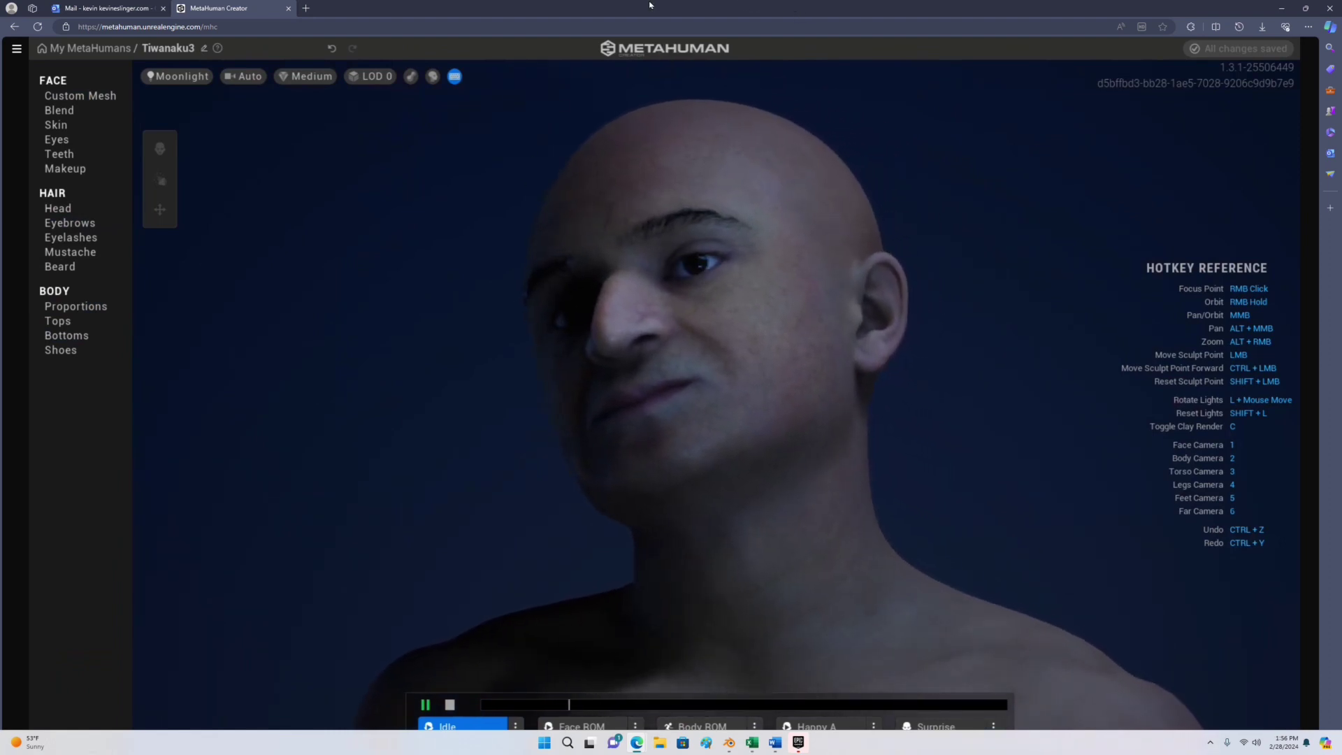
left_click(177, 76)
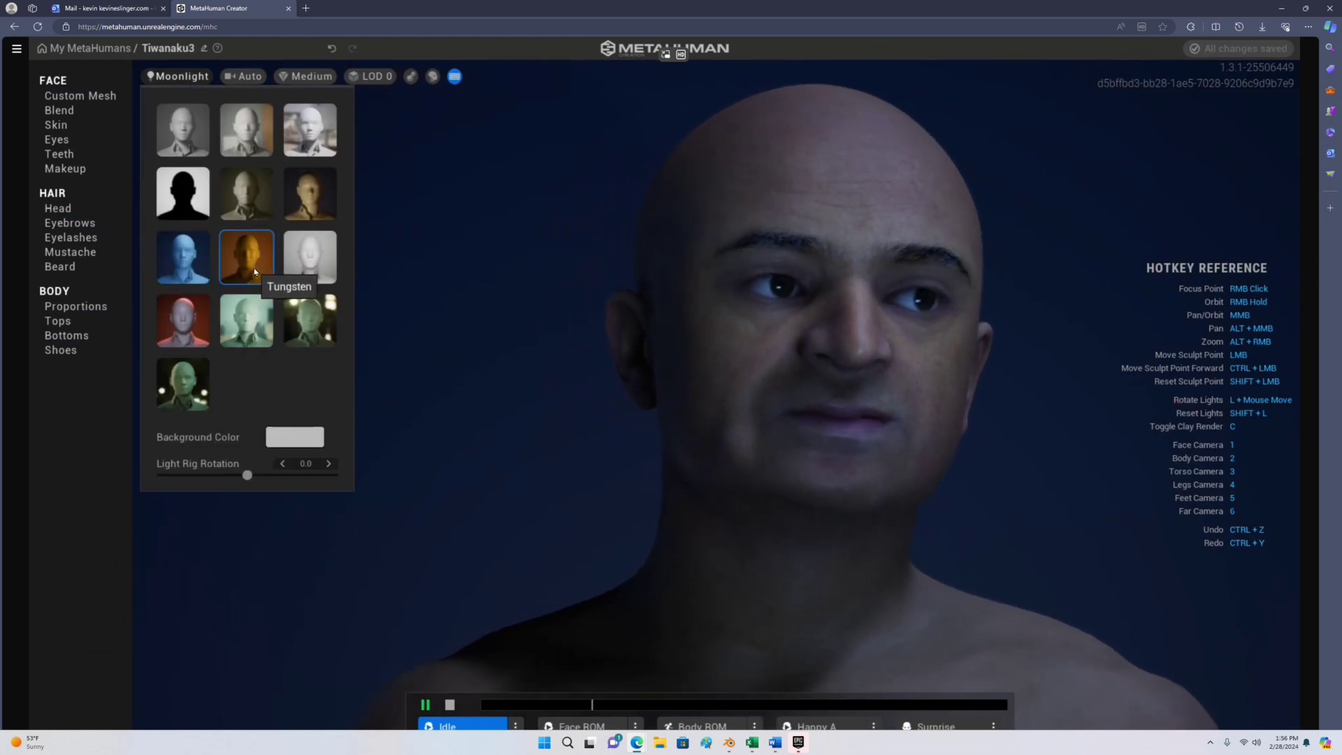
left_click(253, 267)
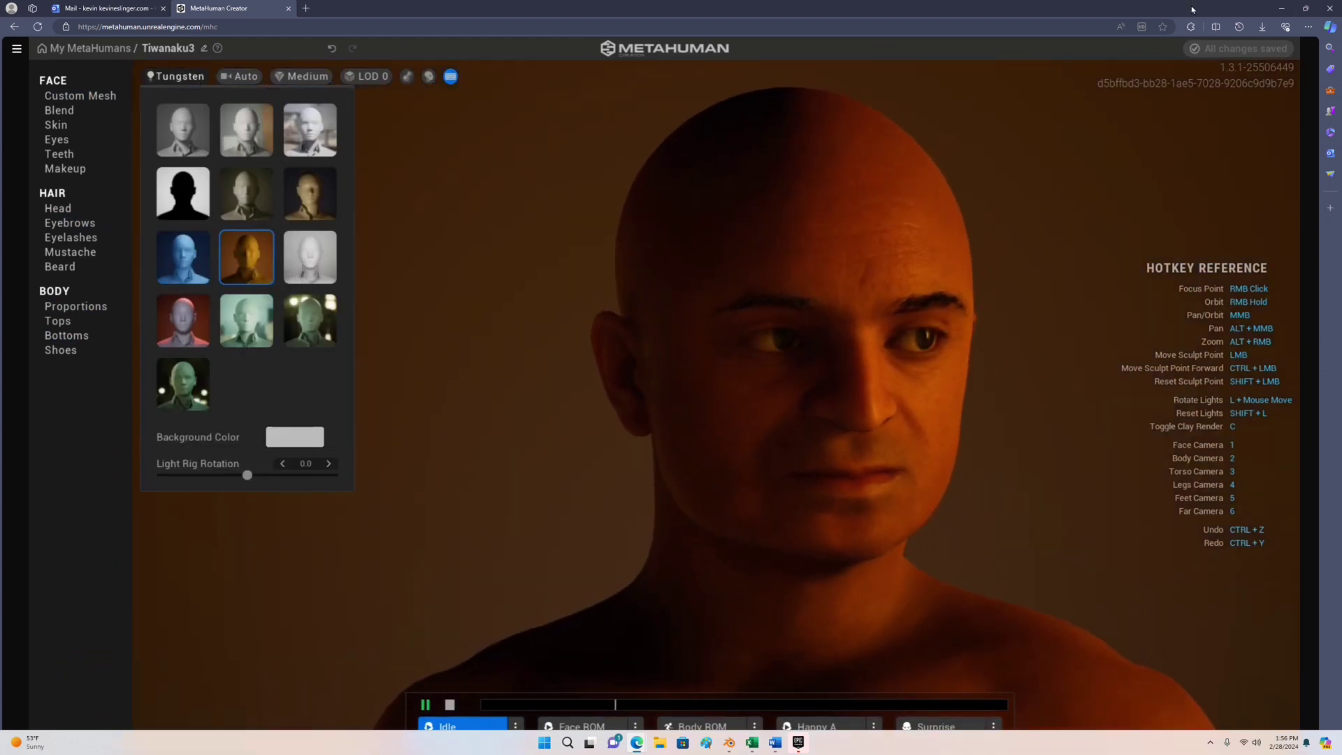
left_click(435, 188)
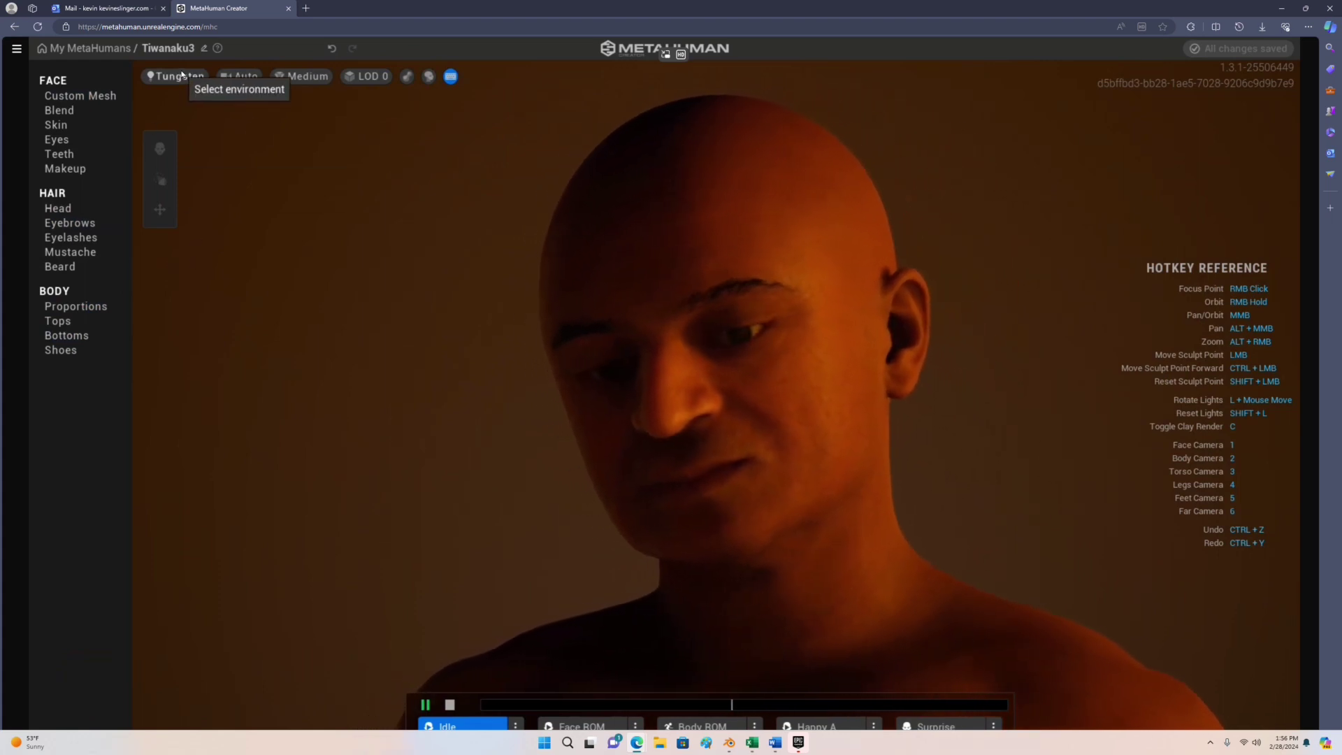
Switch the lighting environment to Portrait and examine the character's head and facial skin up close.
left_click(178, 76)
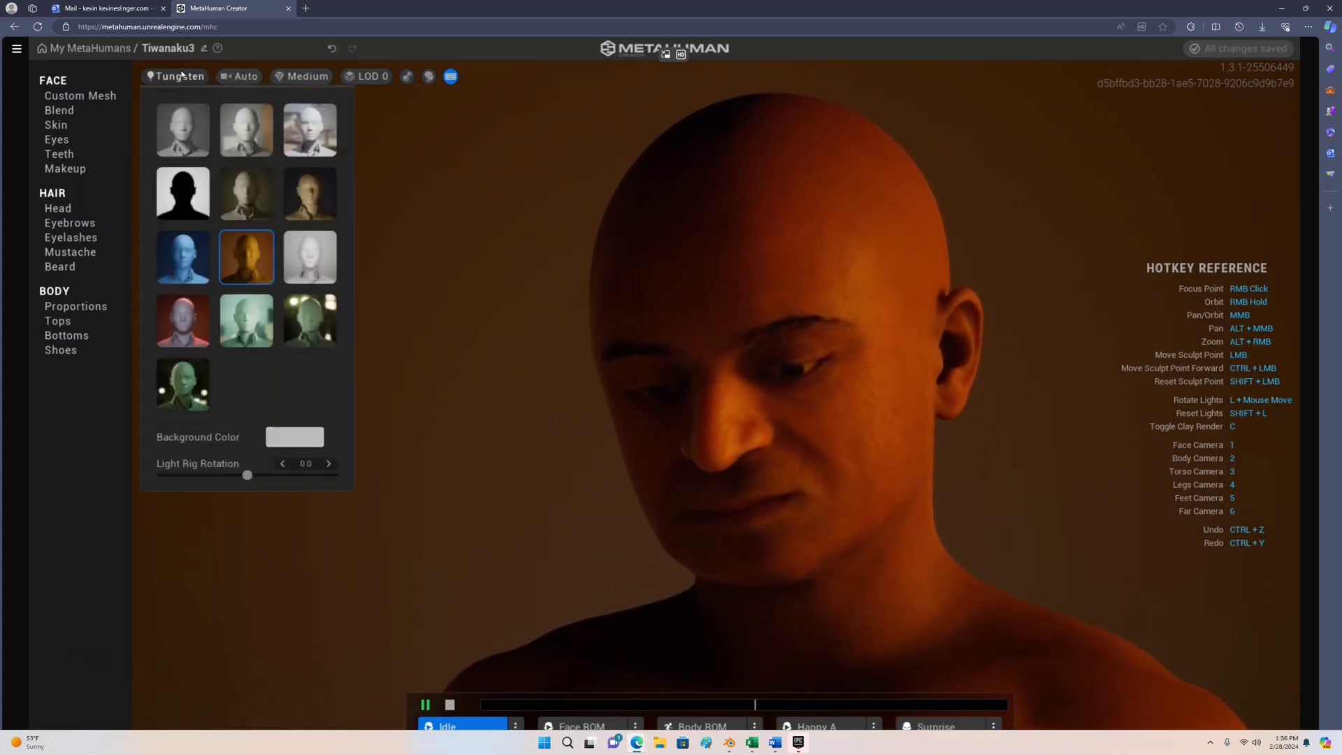
left_click(283, 261)
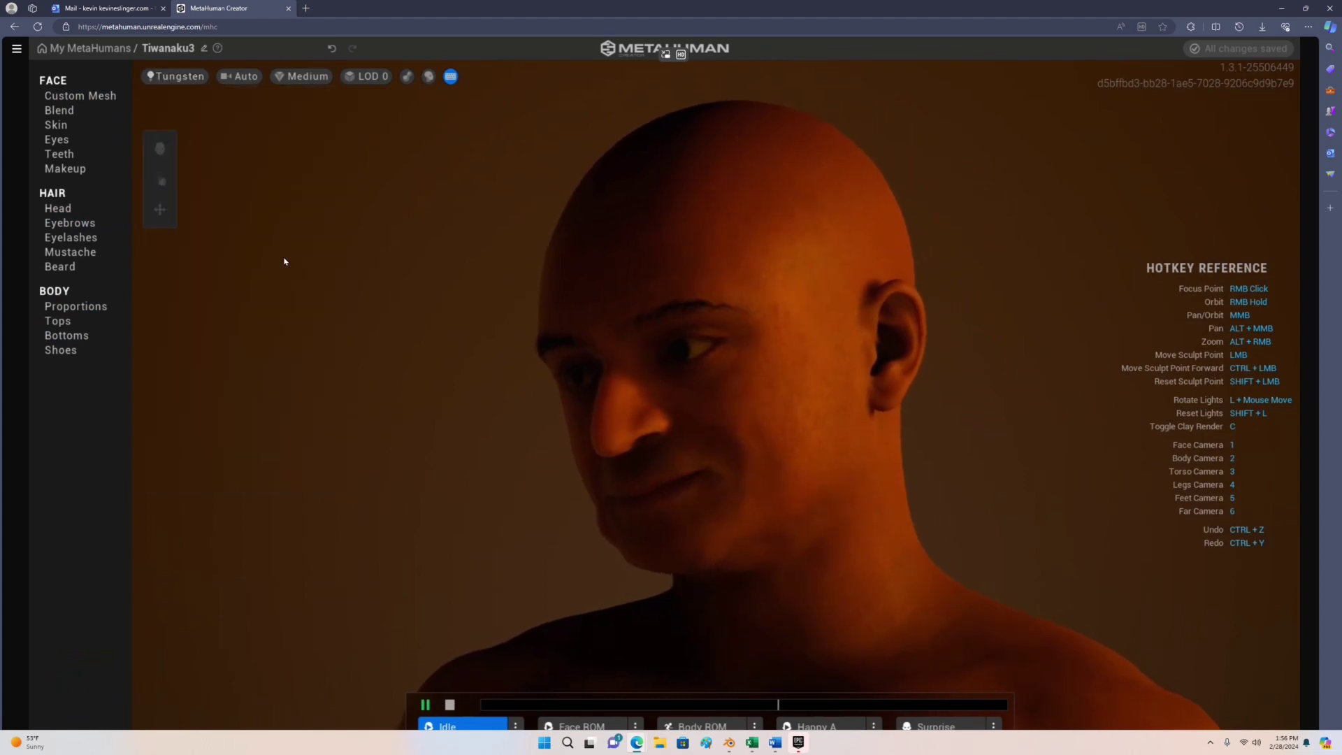
left_click(155, 75)
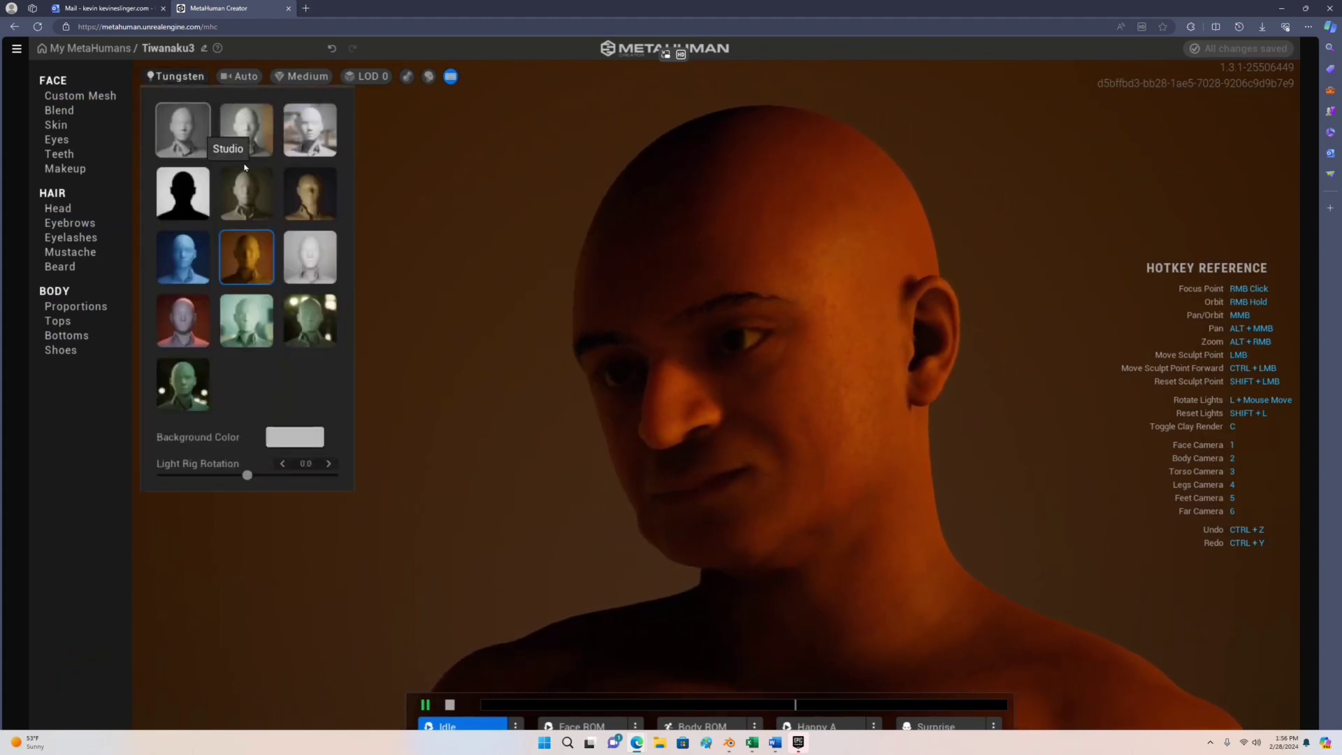
left_click(309, 264)
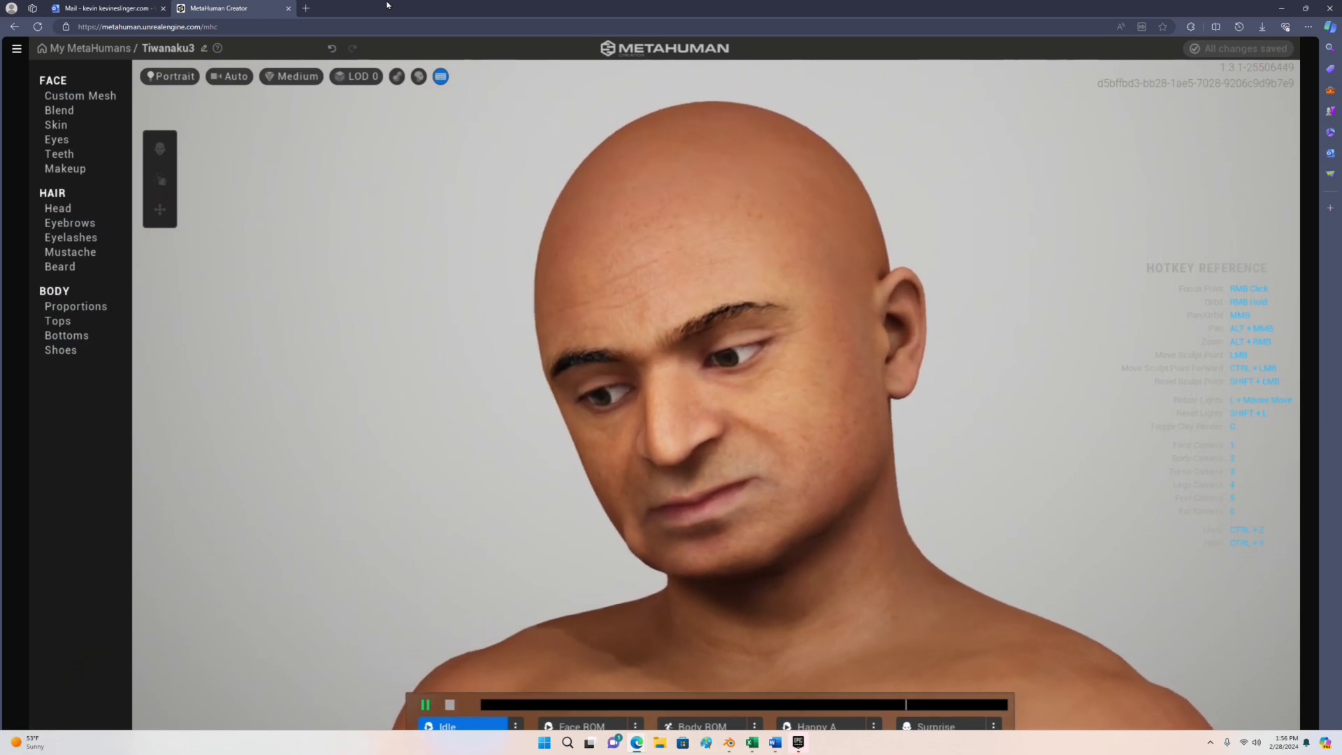
scroll(787, 463, "down", 3)
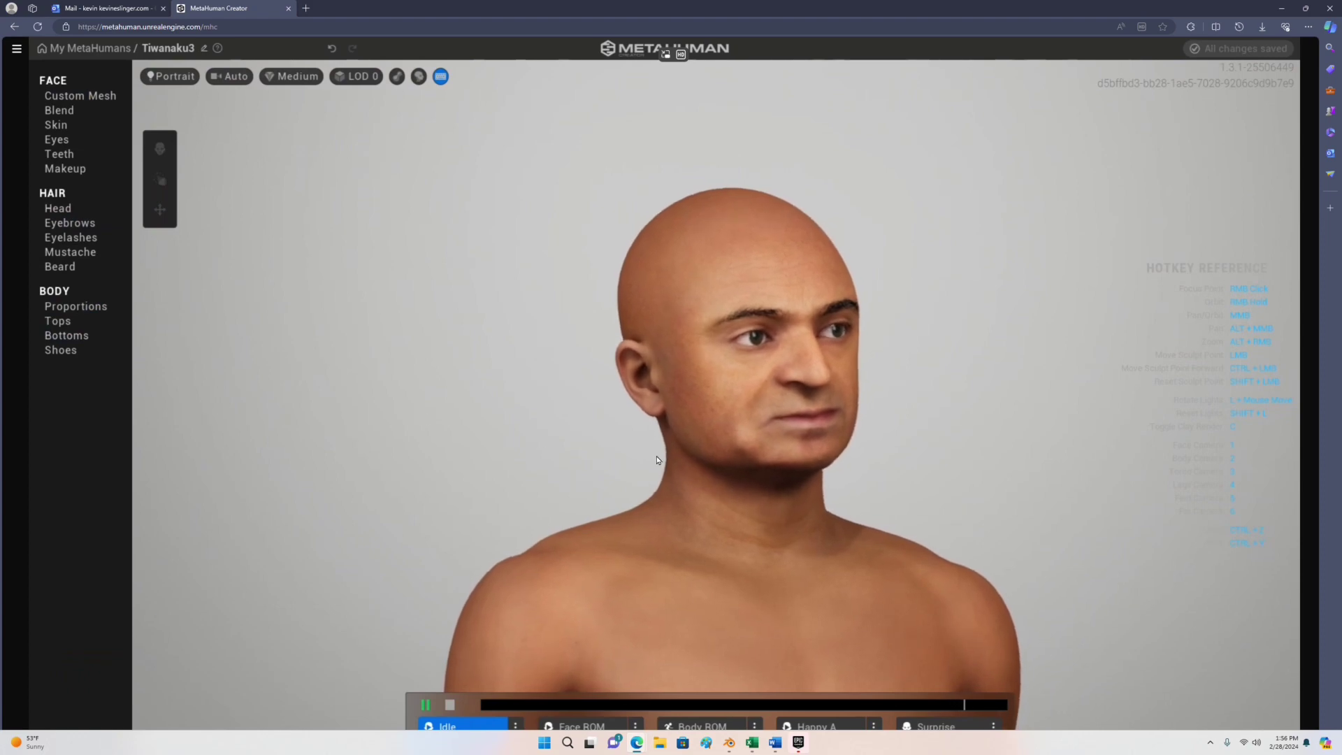
scroll(656, 455, "up", 5)
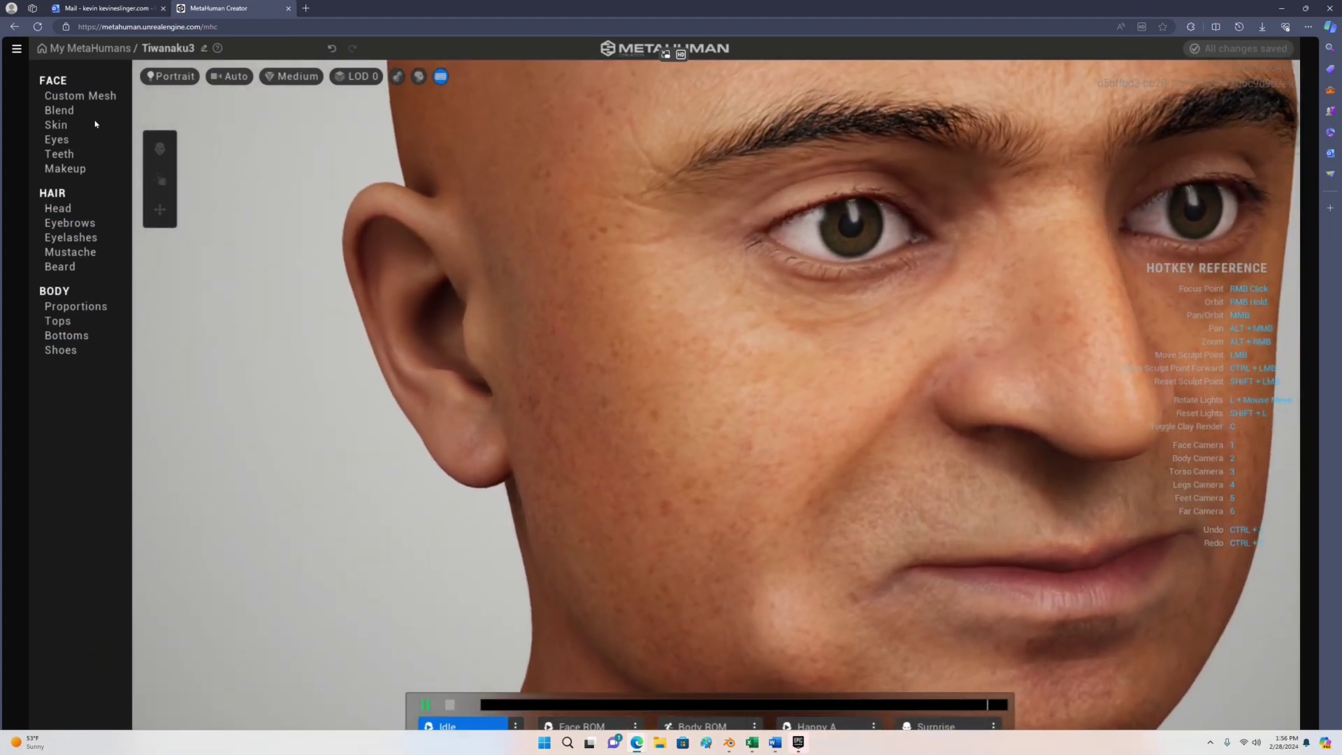
Look through the eye presets without changing the eyes, and return to the full character preview.
left_click(63, 140)
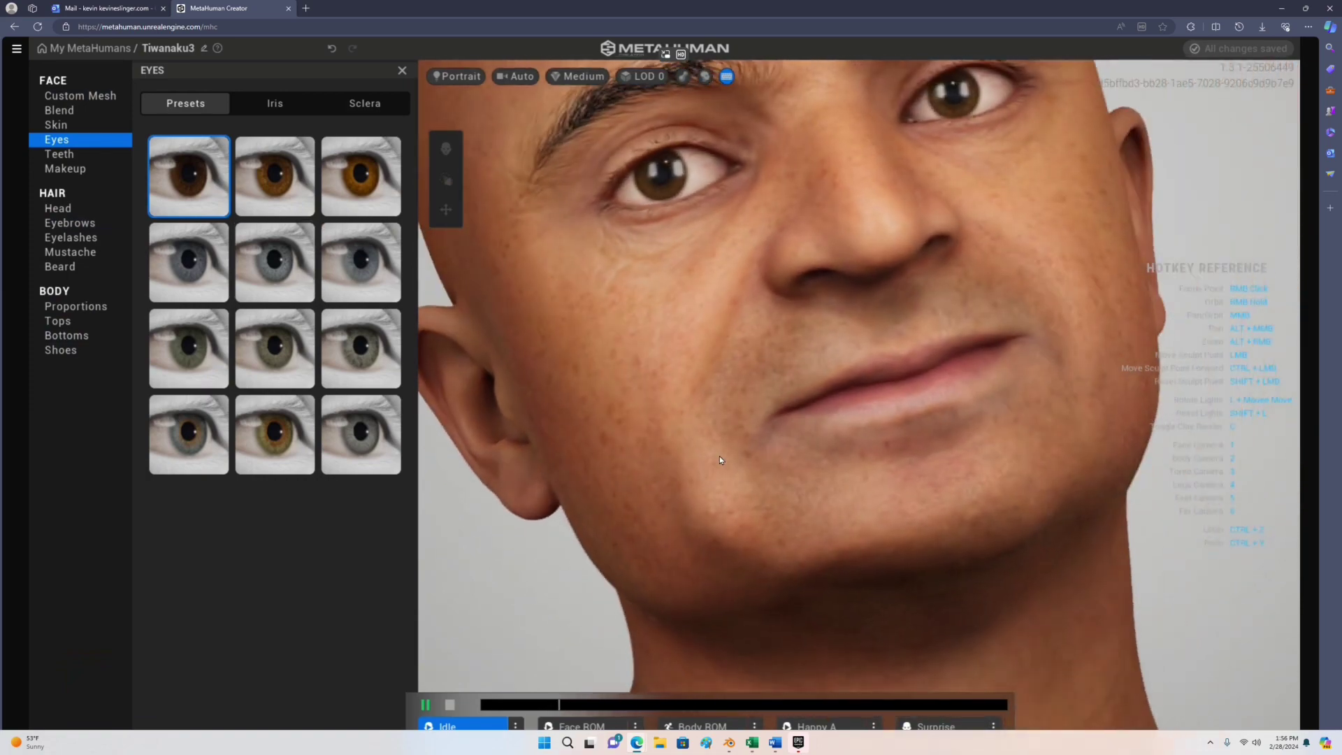
scroll(719, 456, "down", 5)
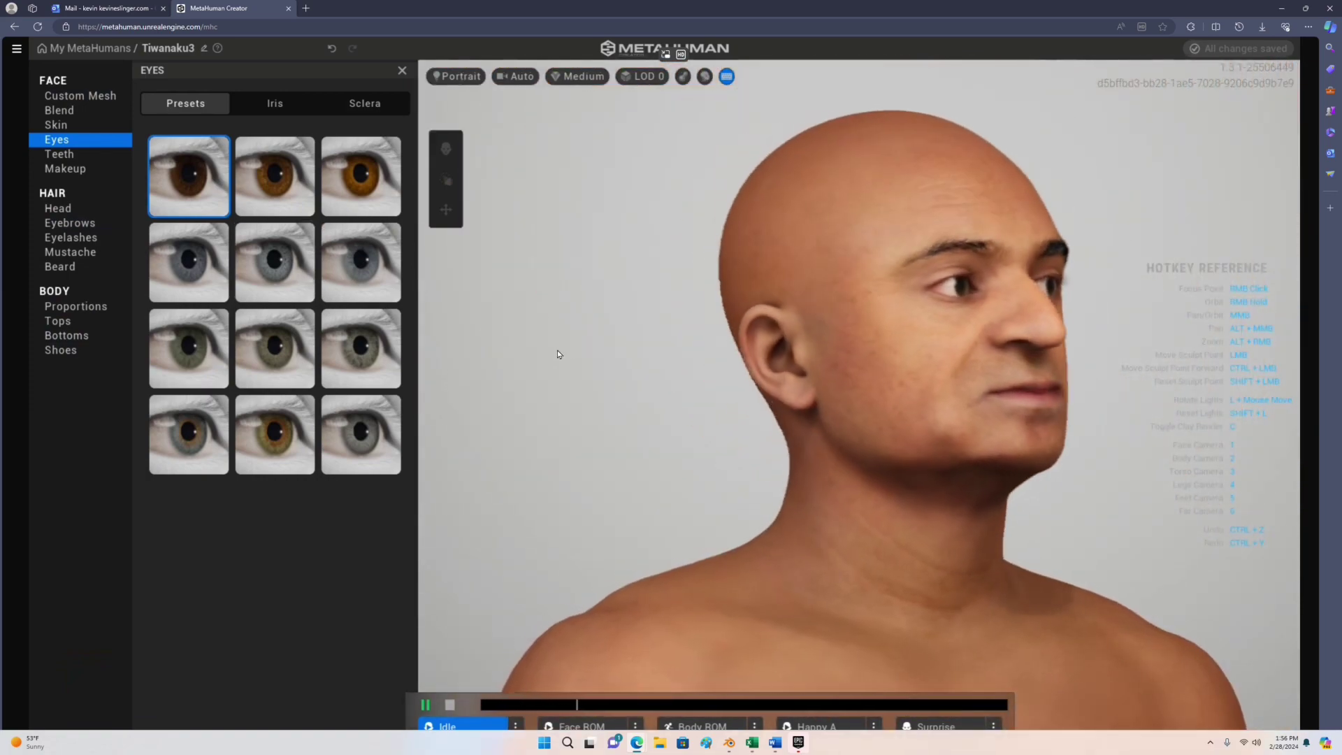
left_click(402, 70)
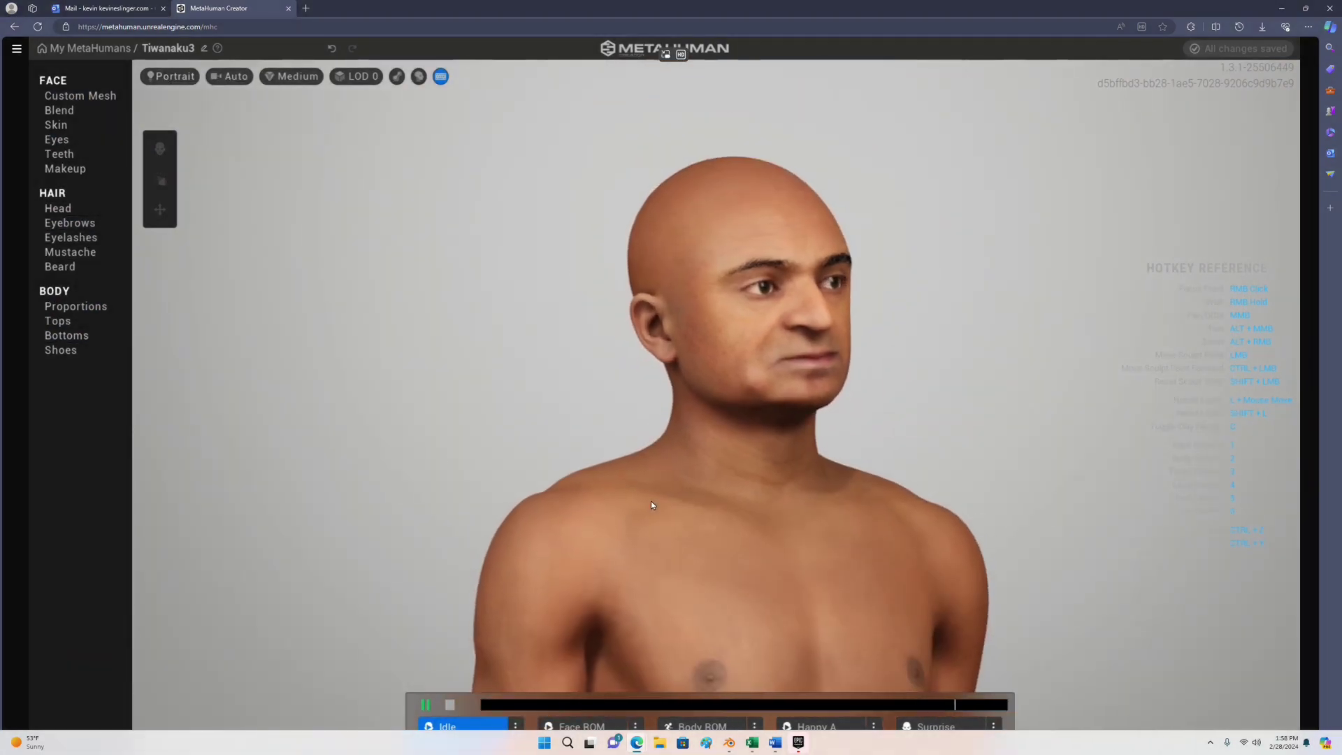
Switch the lighting environment to Red Lantern and view the face and torso under it.
left_click(172, 77)
left_click(183, 321)
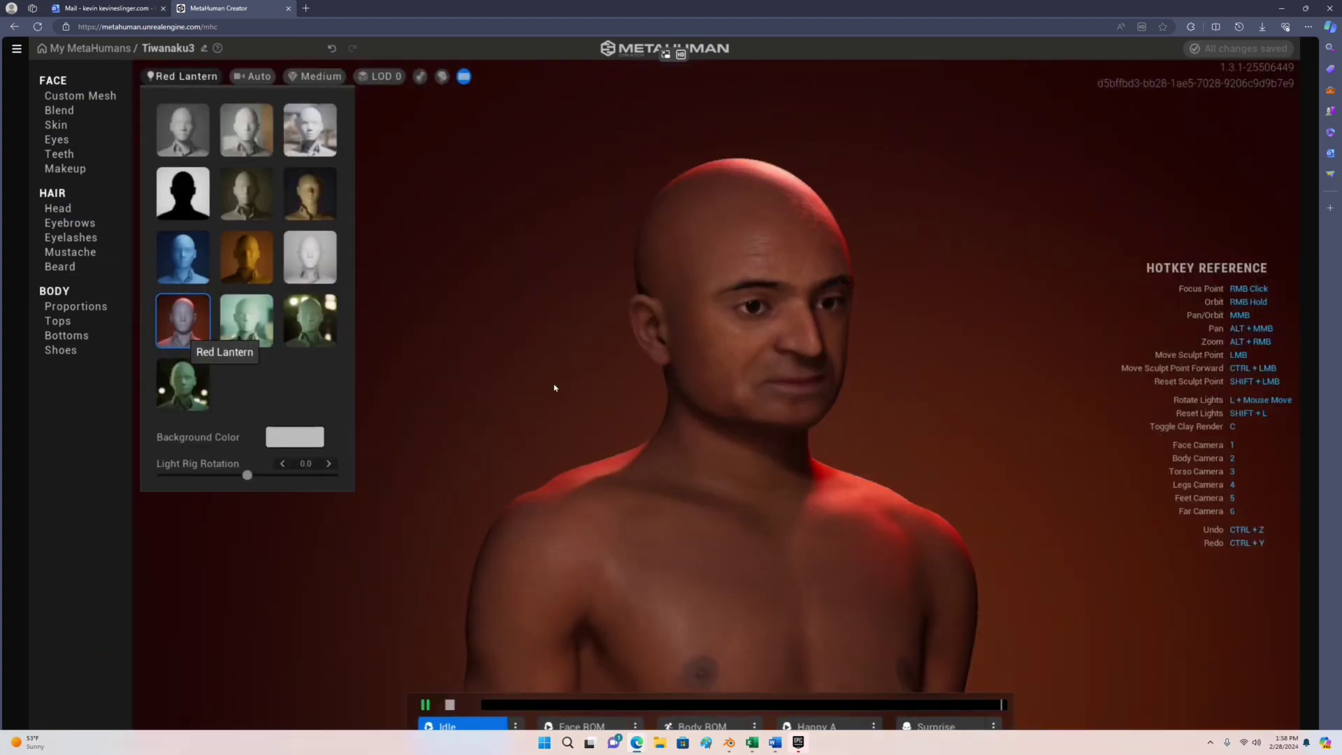
left_click(268, 597)
scroll(394, 635, "up", 3)
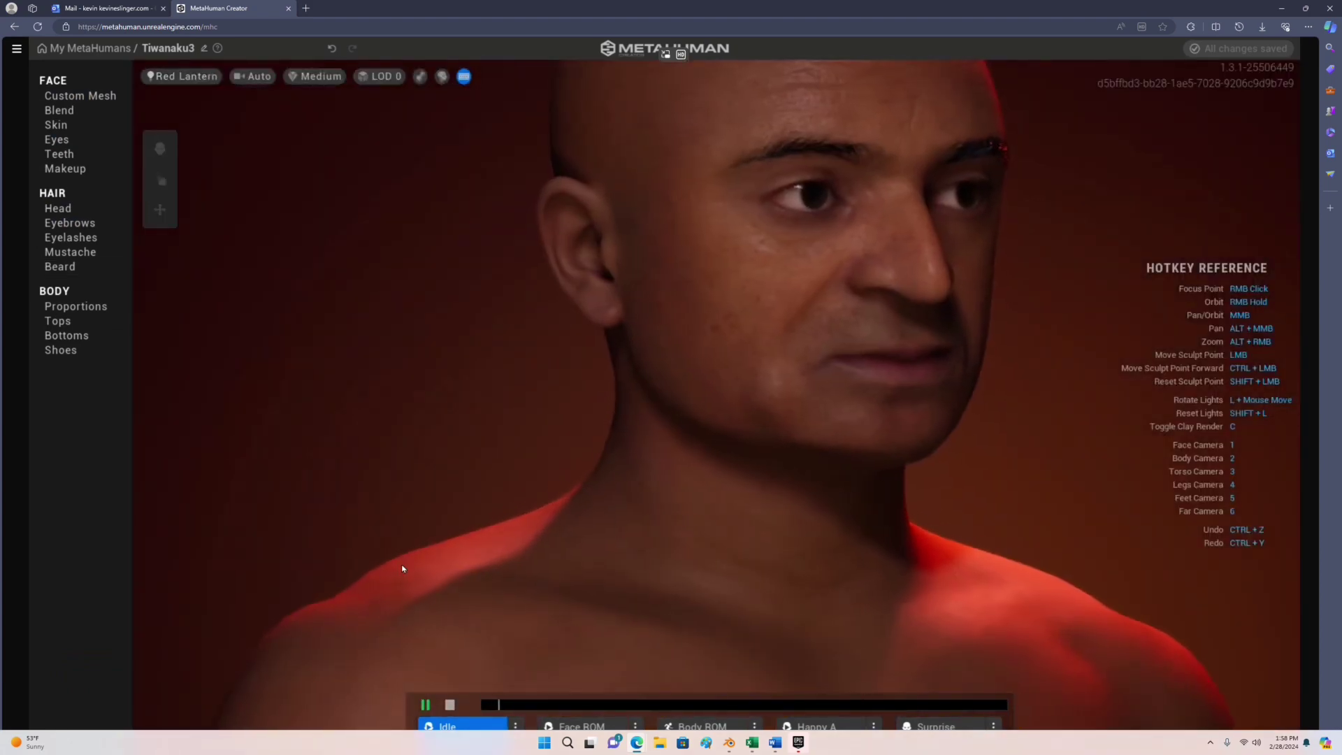
key("3")
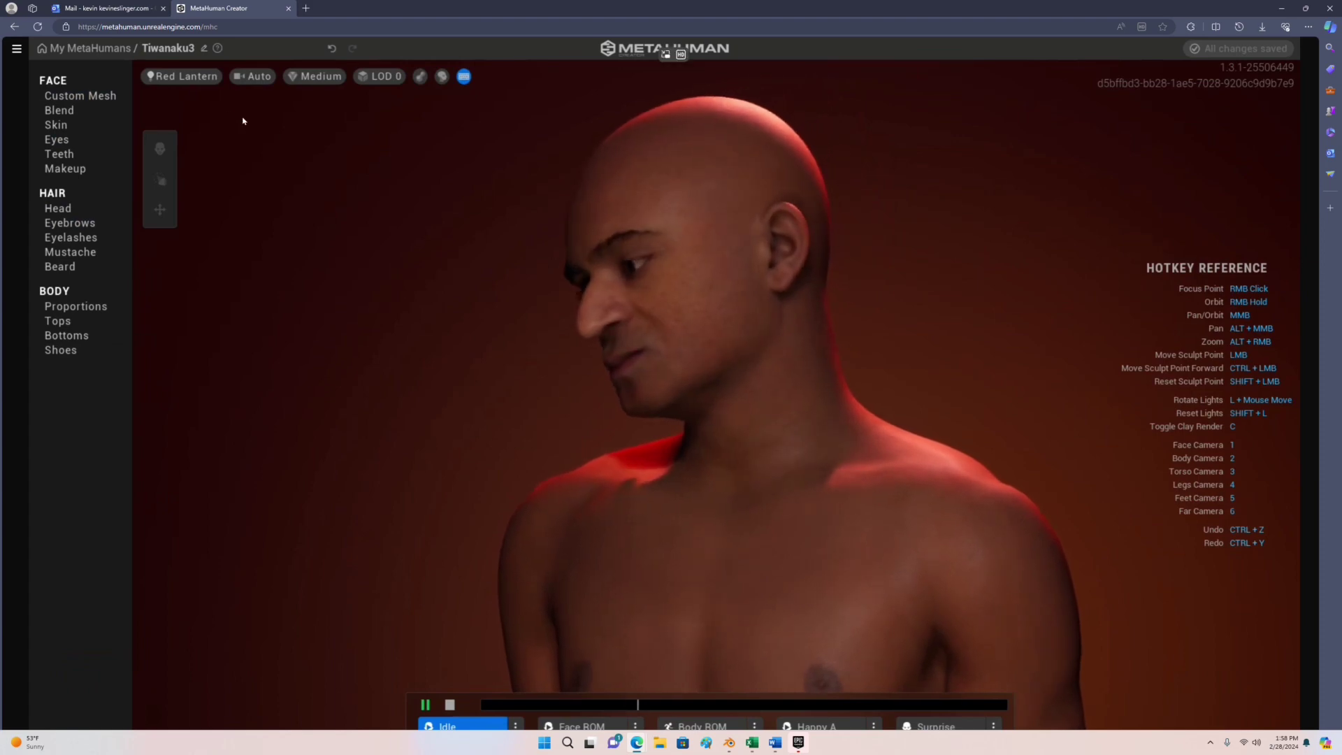
Switch the lighting environment to Underpass Night and examine the face up close from several angles.
left_click(203, 82)
left_click(182, 385)
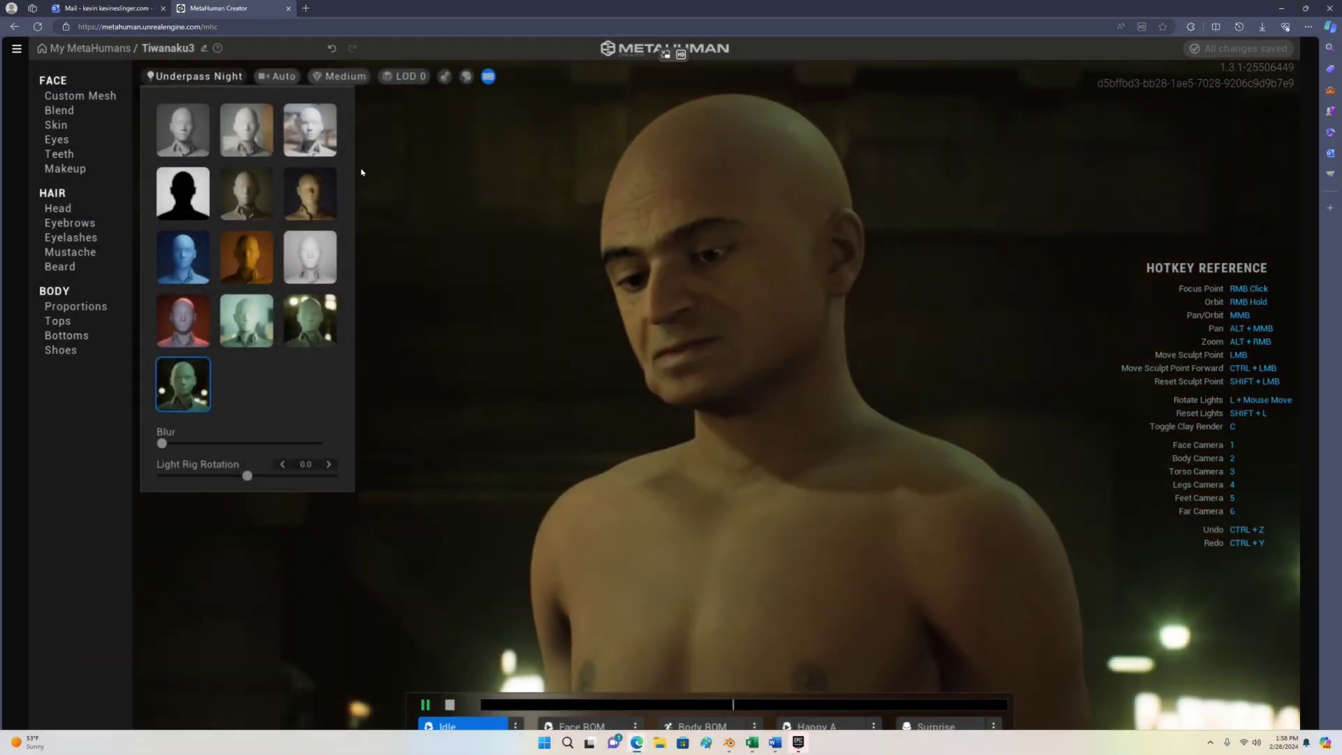
left_click(469, 272)
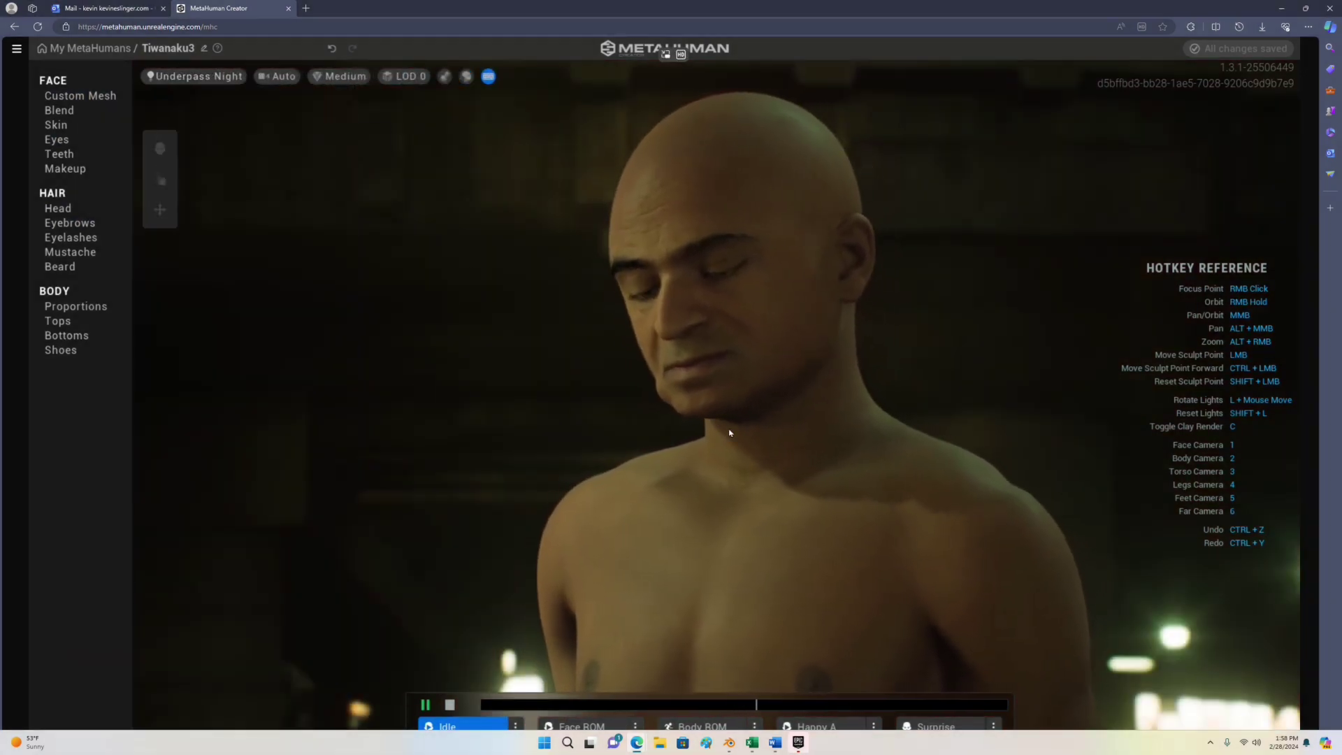
scroll(729, 432, "up", 3)
middle_click_drag(728, 433, 689, 399)
scroll(867, 494, "up", 2)
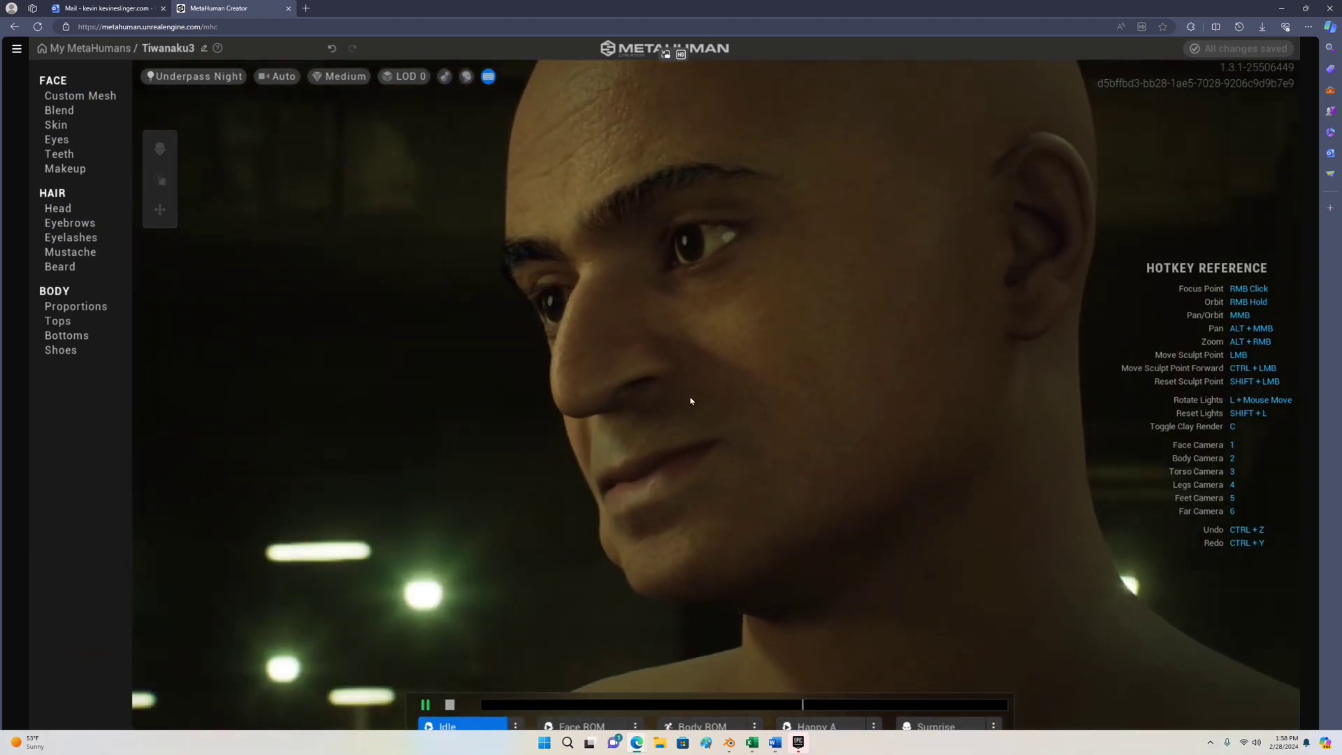
scroll(700, 401, "down", 3)
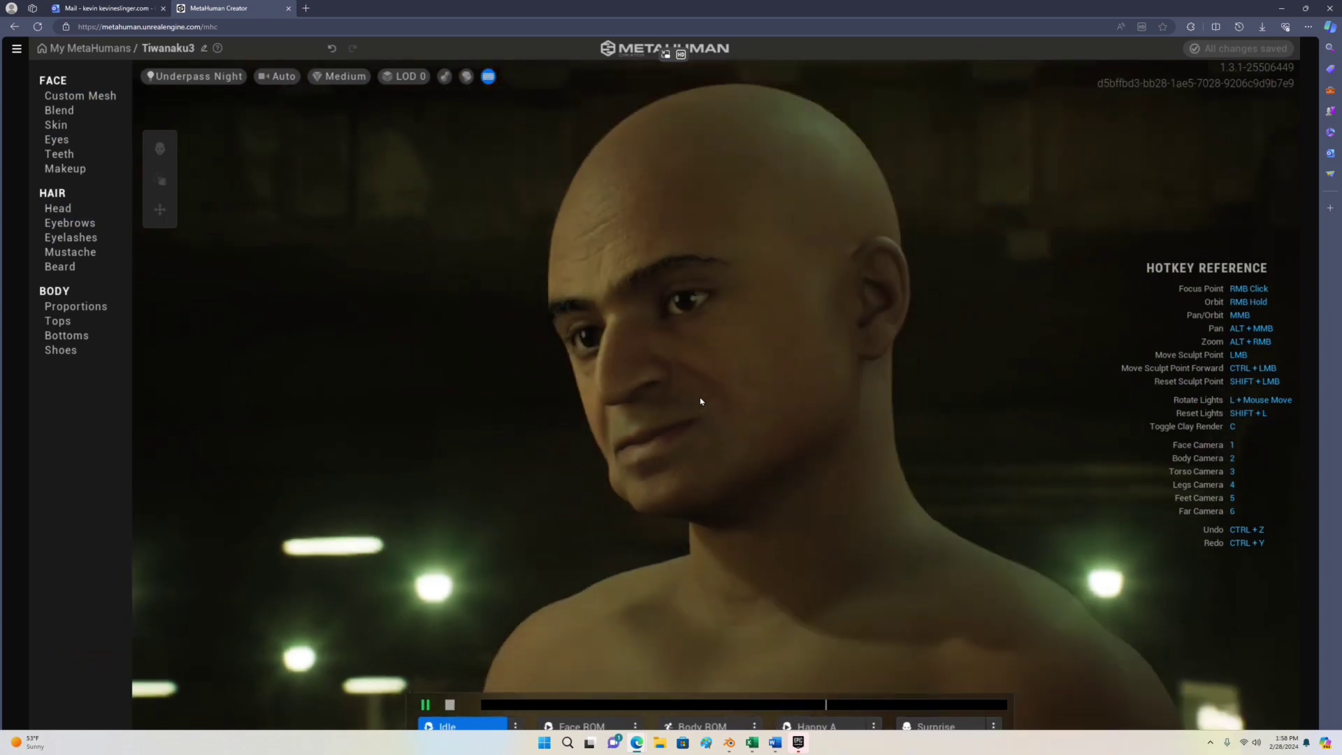
scroll(700, 401, "up", 6)
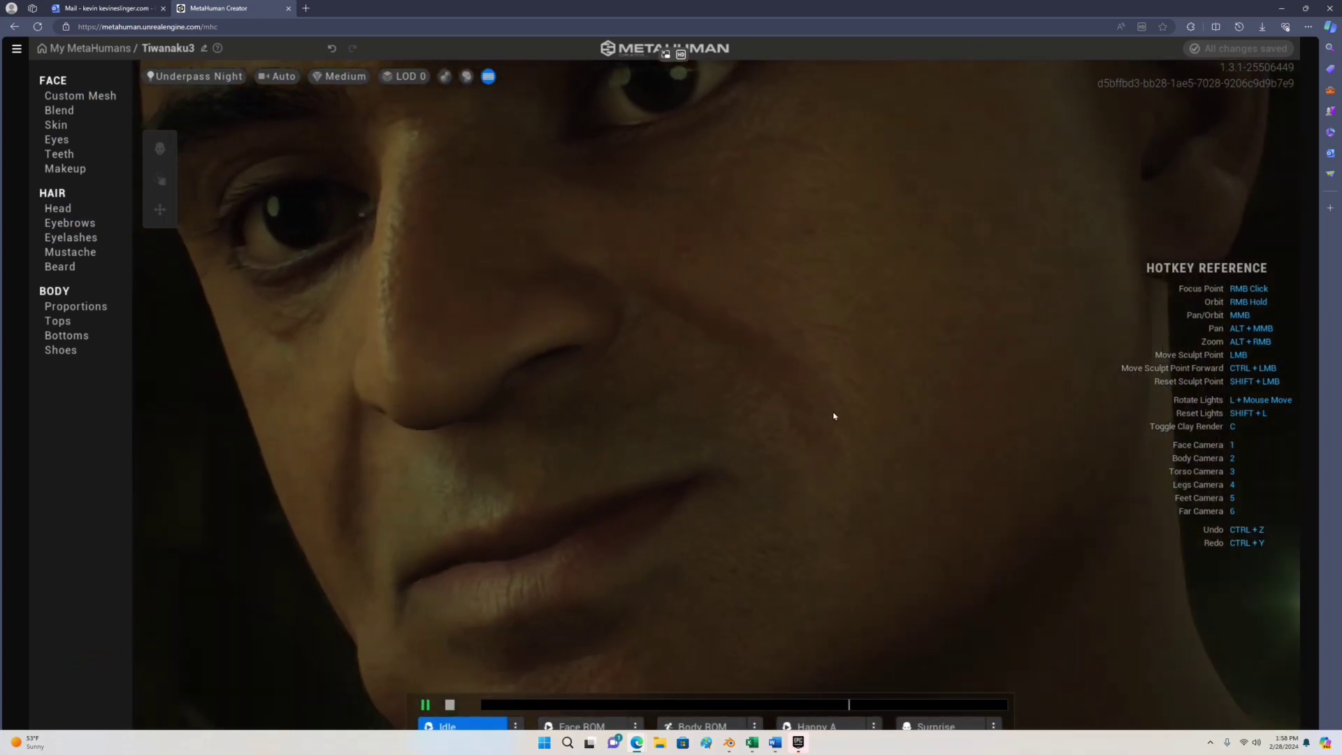
scroll(873, 418, "down", 2)
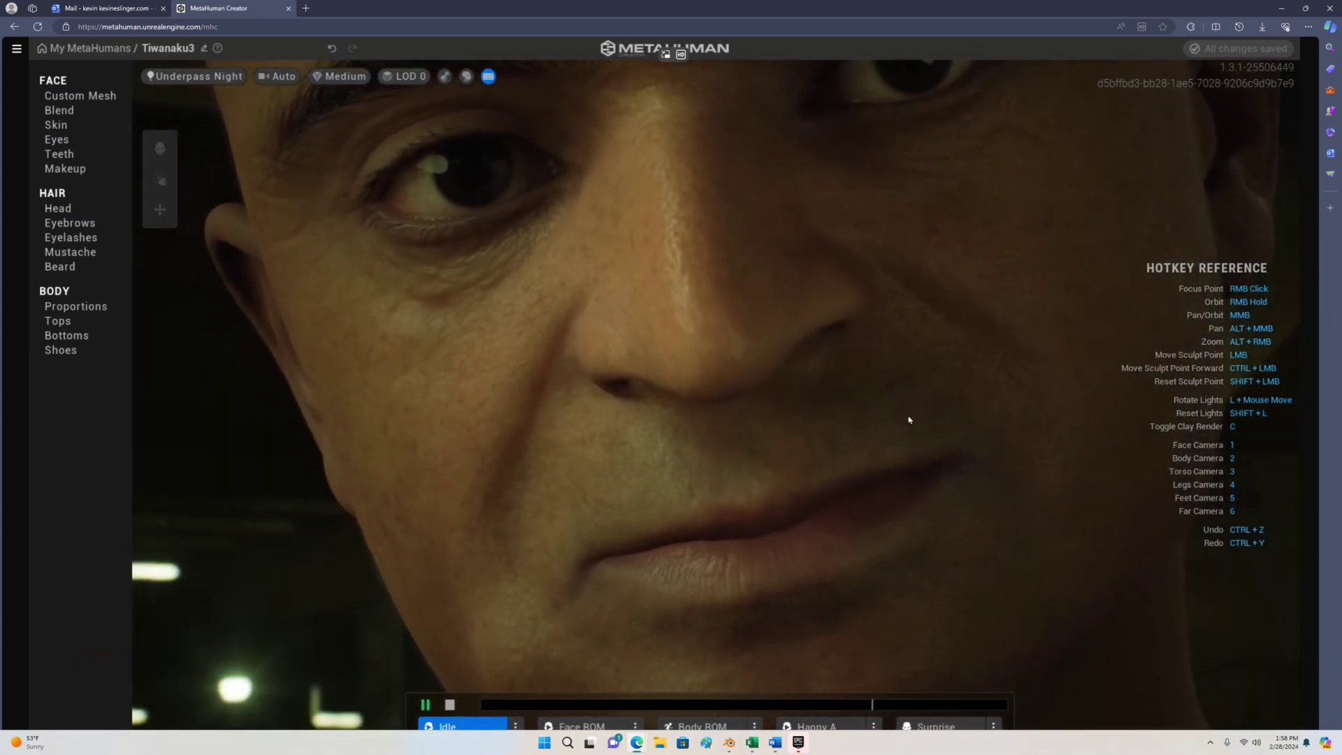
scroll(908, 420, "down", 1)
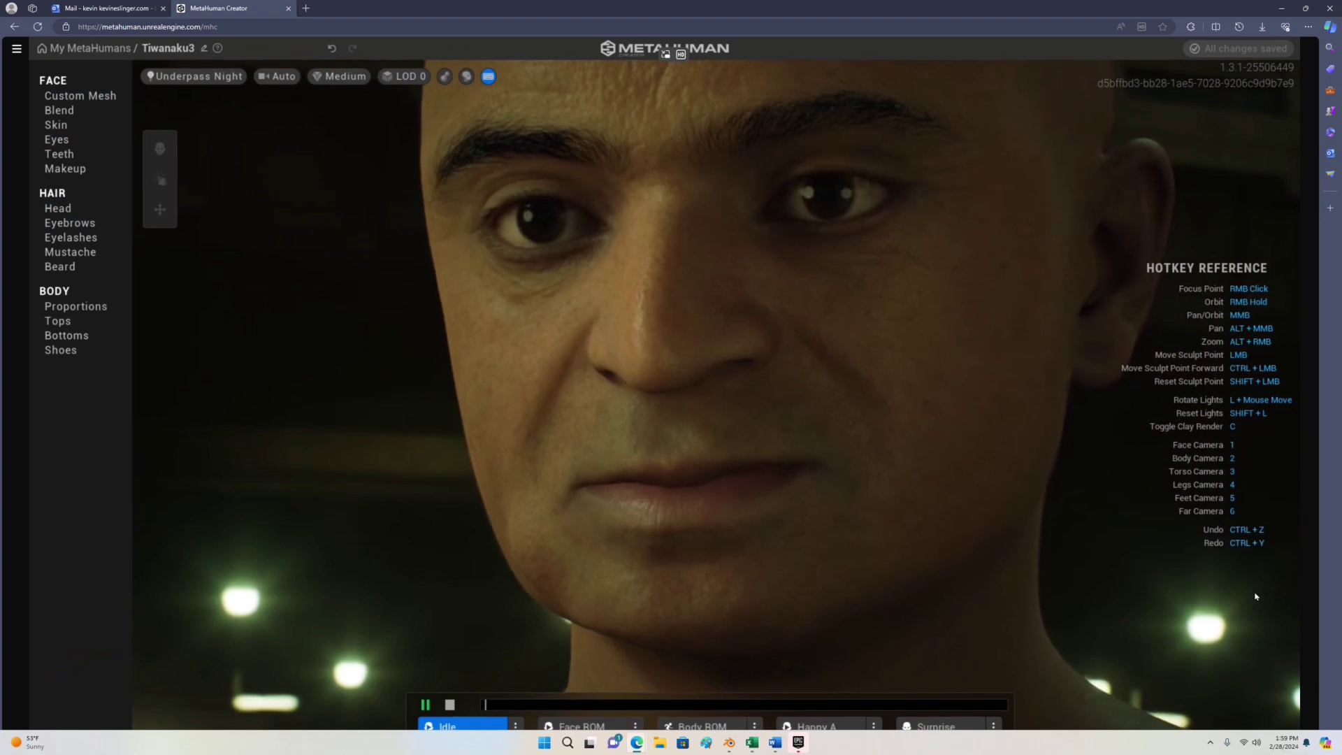
Preview the face under the Split lighting environment, and switch the environment to Fireside.
left_click(174, 78)
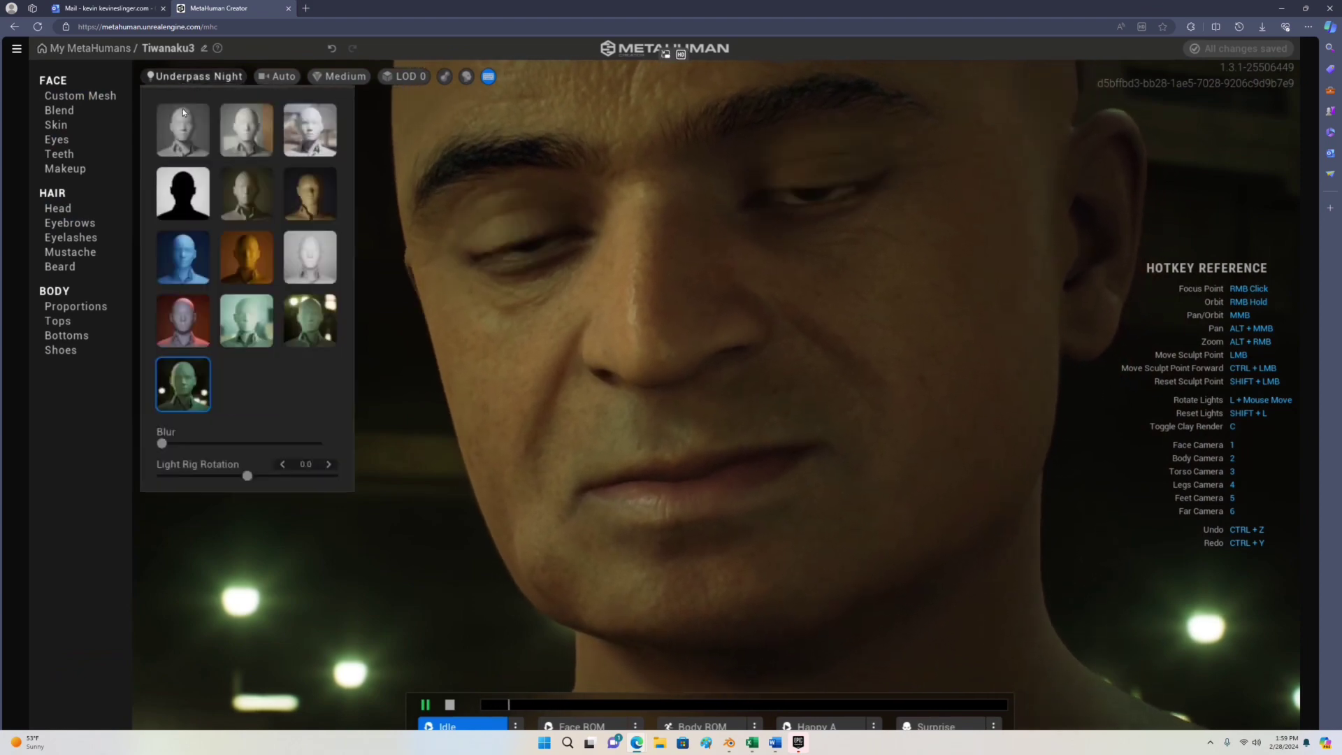
left_click(247, 191)
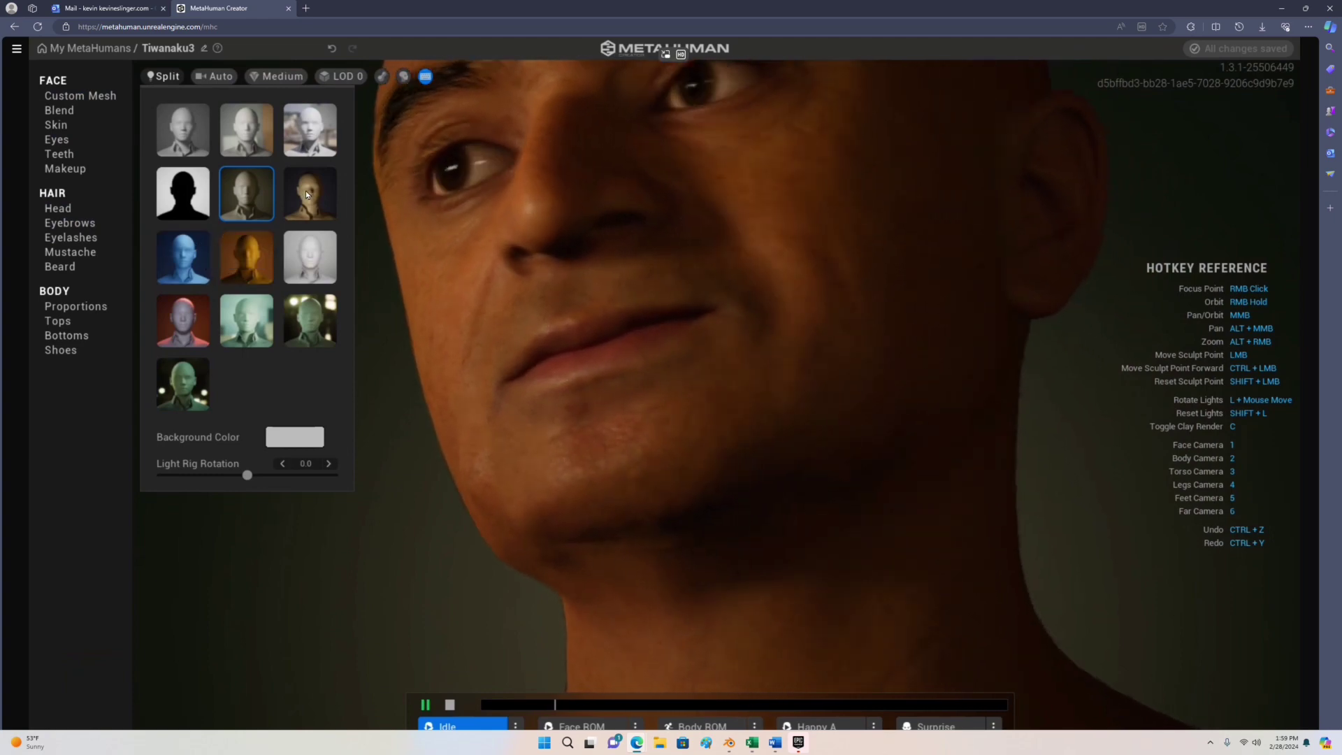
left_click(306, 194)
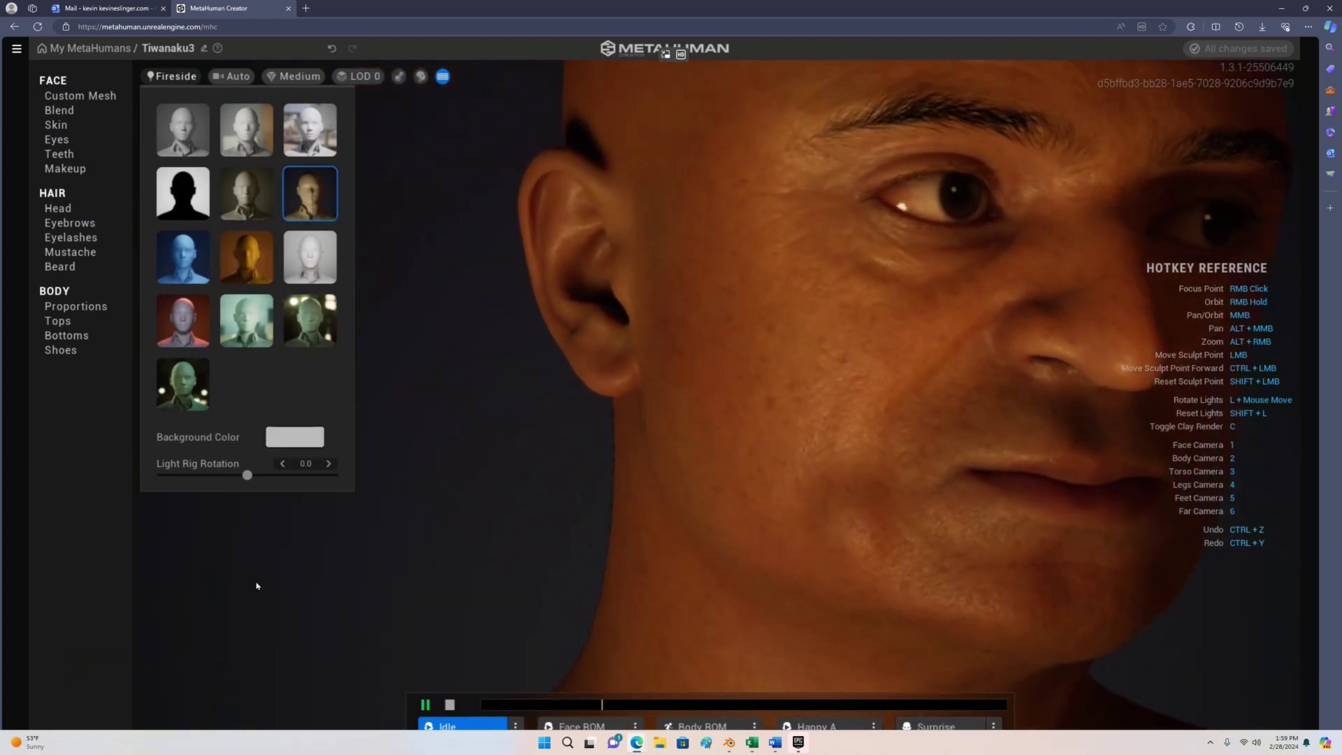
left_click(248, 578)
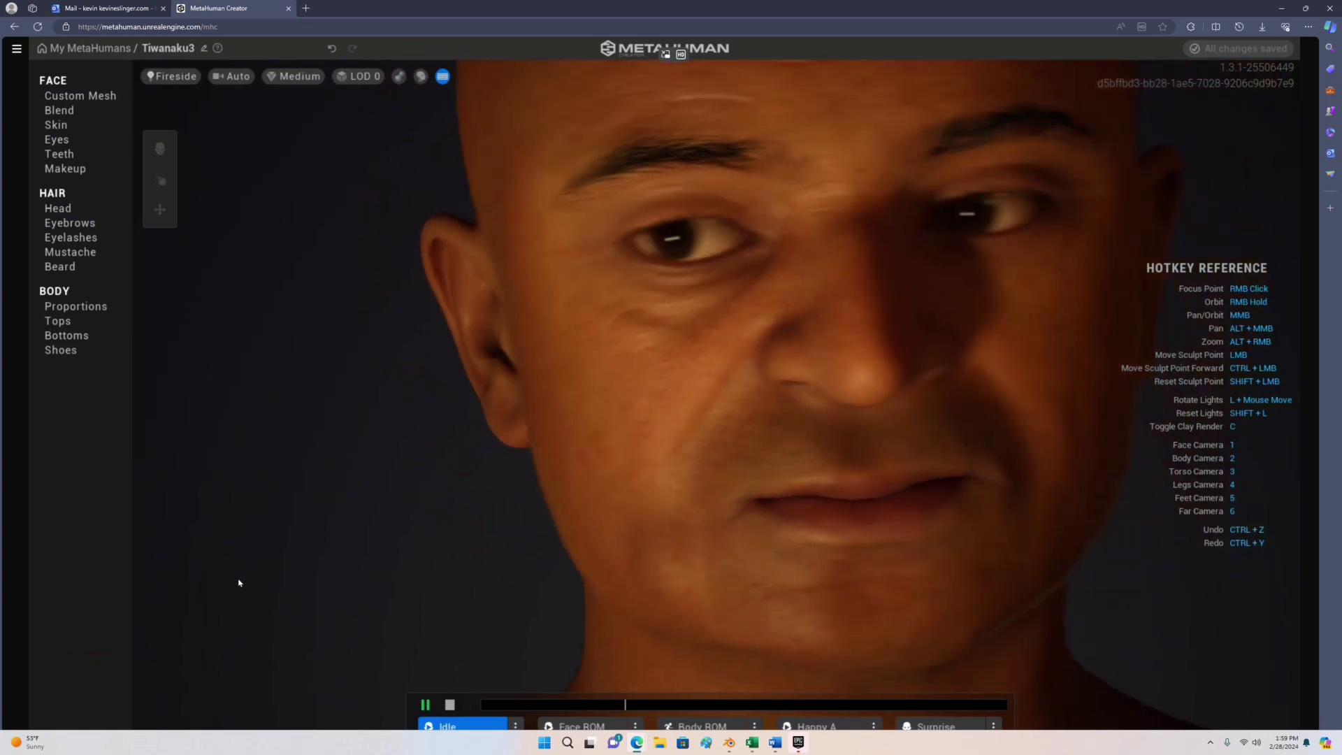